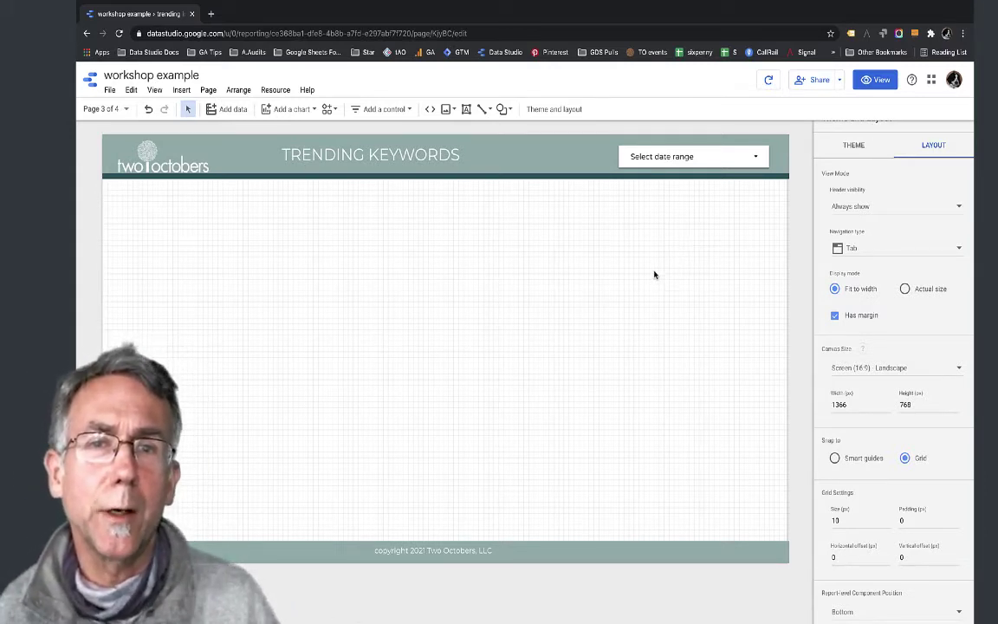
- Insert a table on the Trending Keywords page and switch its data source to sample-gsc
{"action": "left_click", "coordinate": [181, 90]}
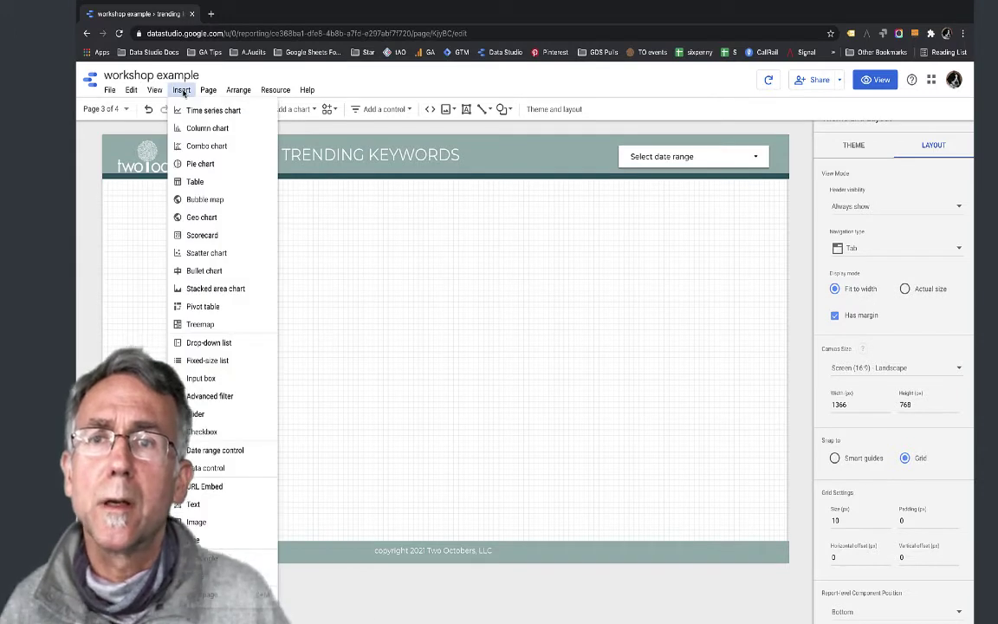
{"action": "left_click", "coordinate": [195, 182]}
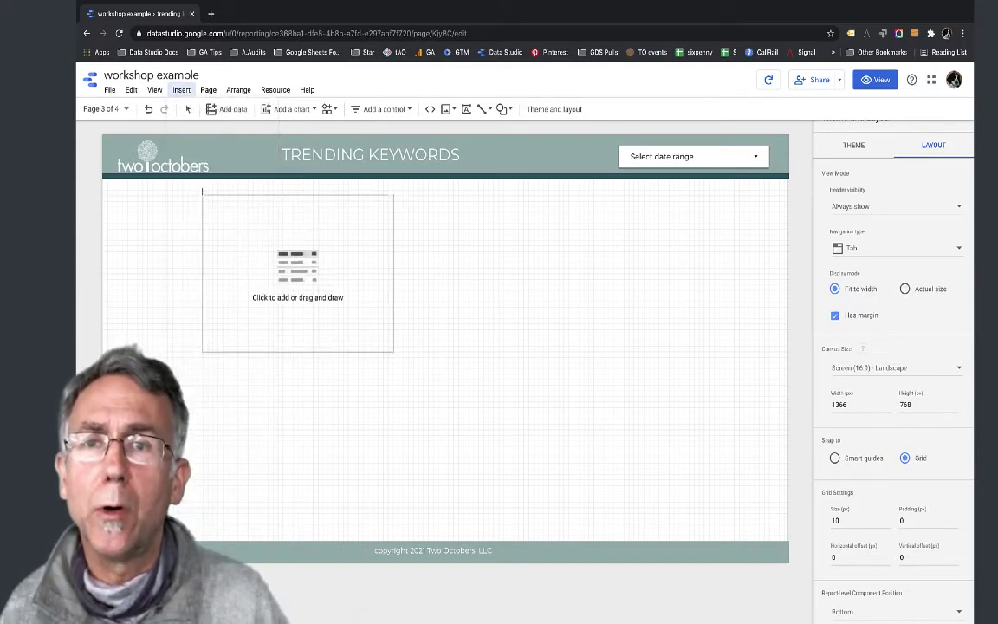
{"action": "left_click", "coordinate": [193, 262]}
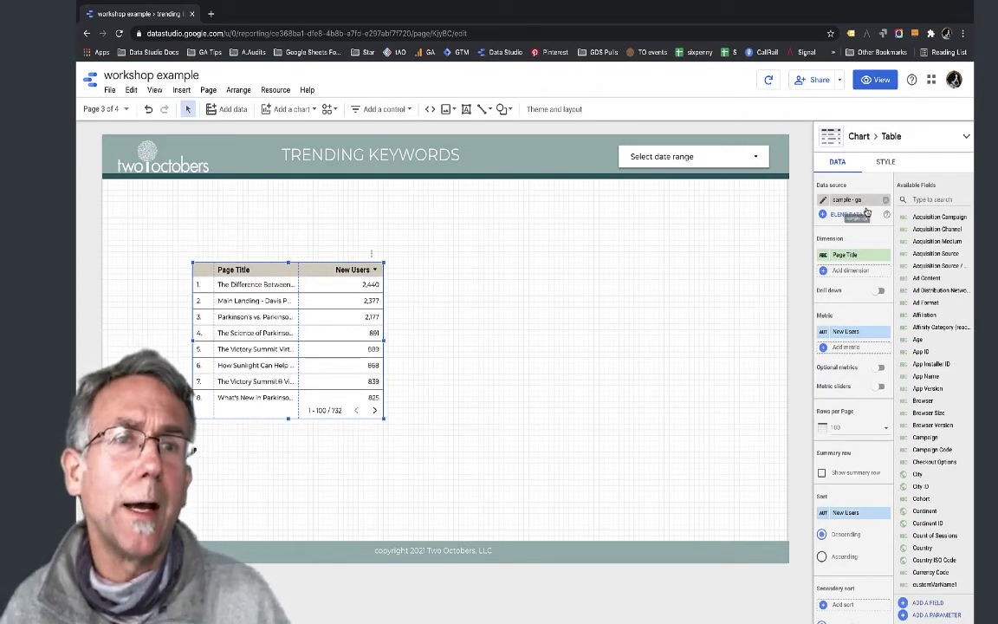
{"action": "left_click", "coordinate": [851, 201]}
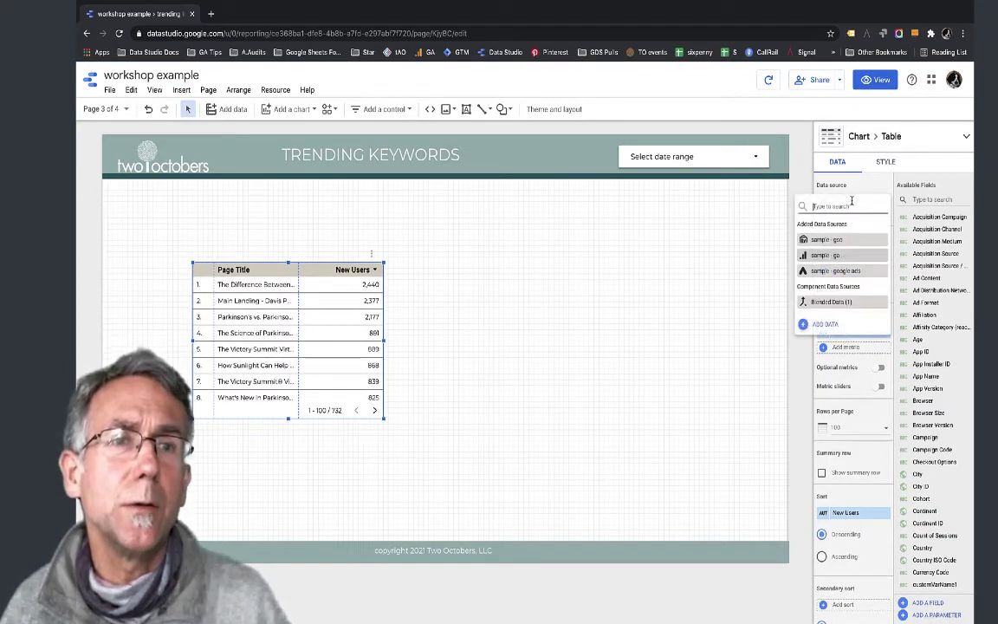
{"action": "left_click", "coordinate": [826, 241]}
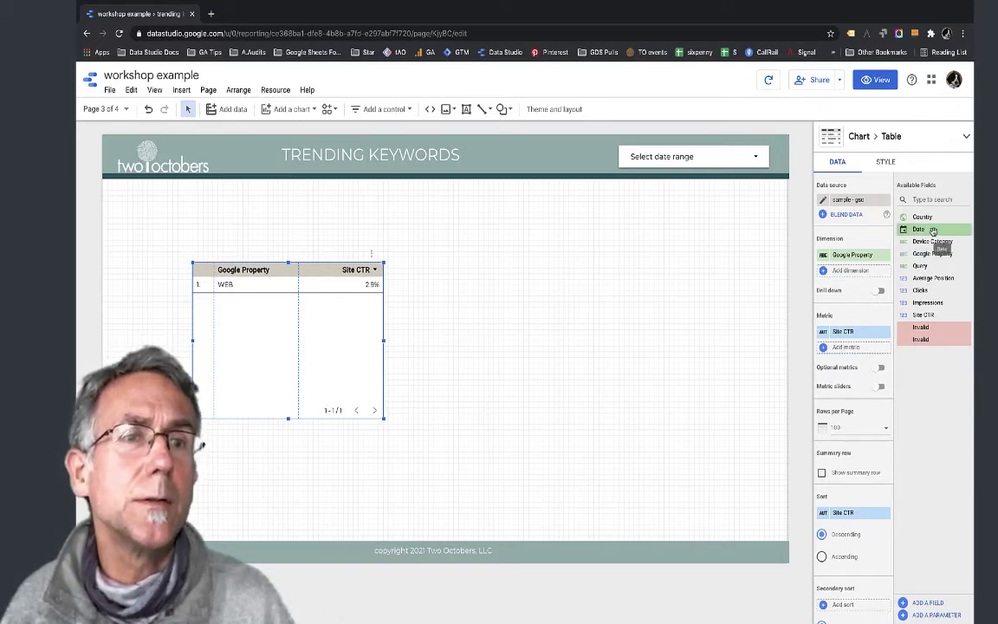
- Set Query as the dimension with Impressions, Clicks and Average Position as metrics, dropping Site CTR
{"action": "left_click_drag", "start_coordinate": [931, 267], "coordinate": [864, 263]}
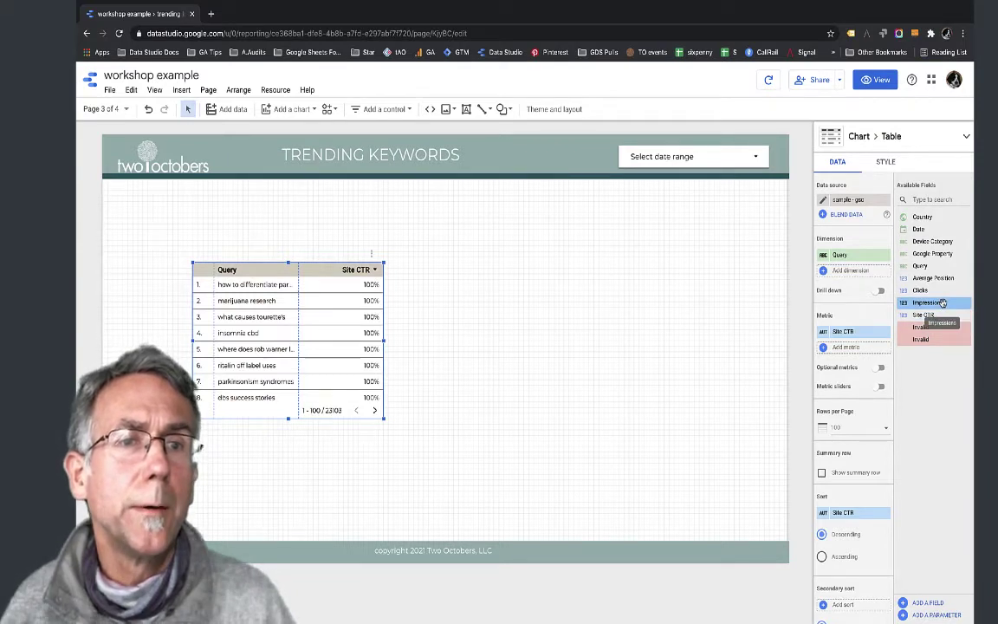
{"action": "left_click_drag", "start_coordinate": [943, 302], "coordinate": [840, 332]}
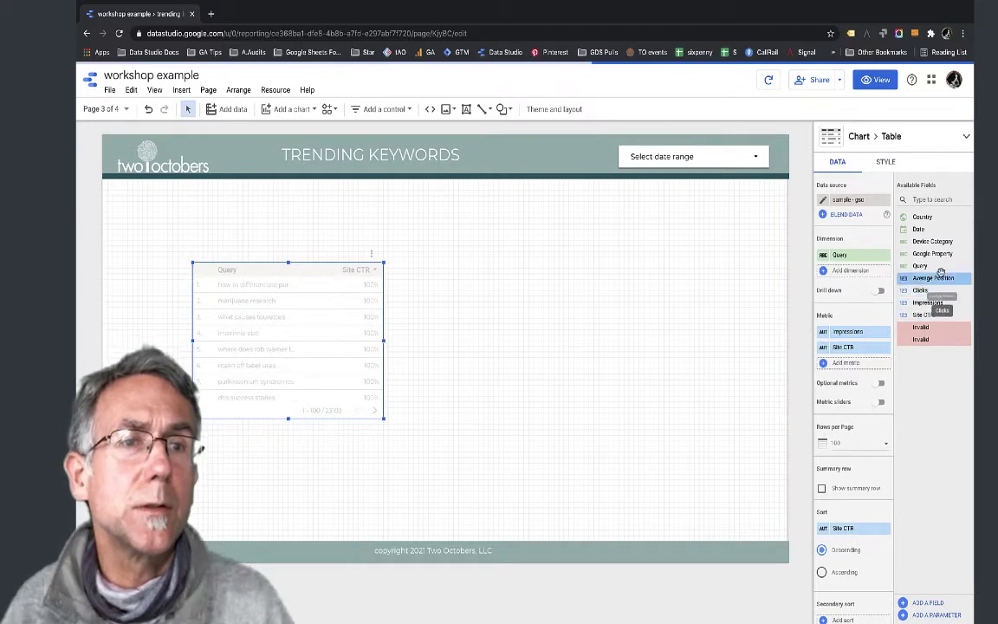
{"action": "left_click_drag", "start_coordinate": [921, 290], "coordinate": [861, 355]}
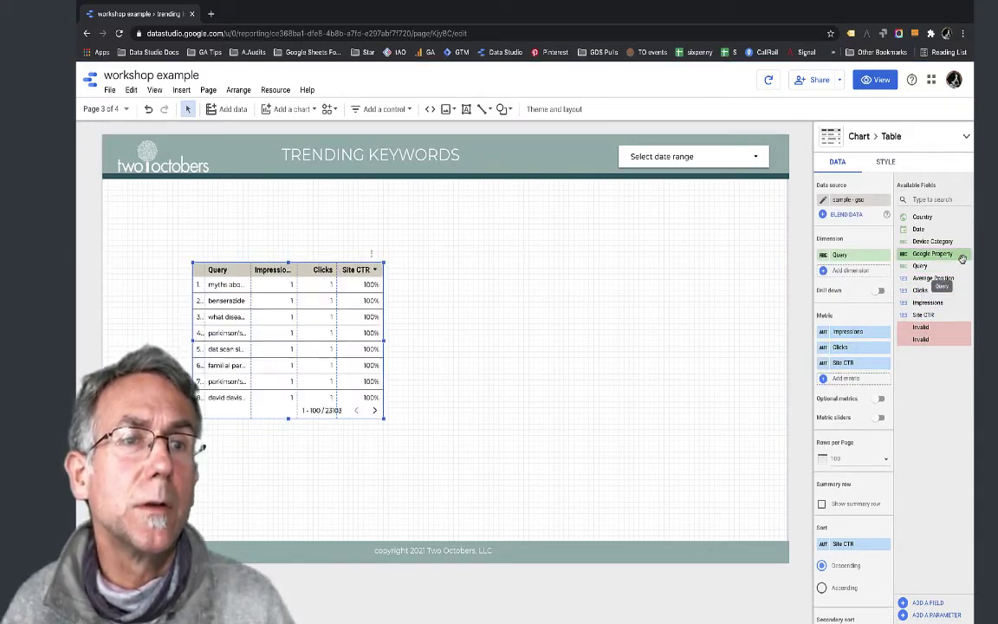
{"action": "left_click_drag", "start_coordinate": [953, 277], "coordinate": [875, 363]}
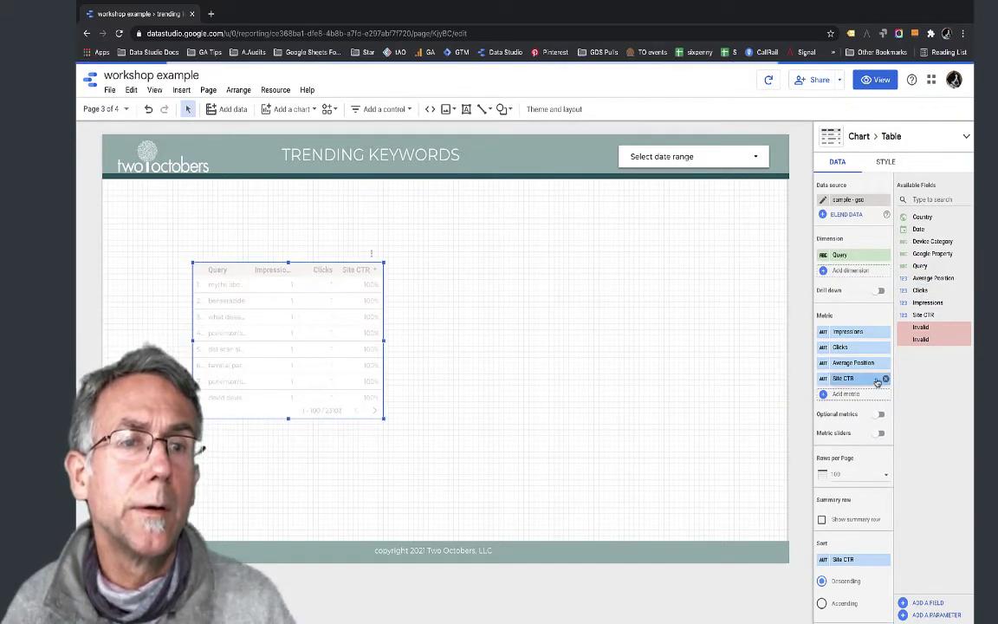
{"action": "left_click", "coordinate": [885, 378]}
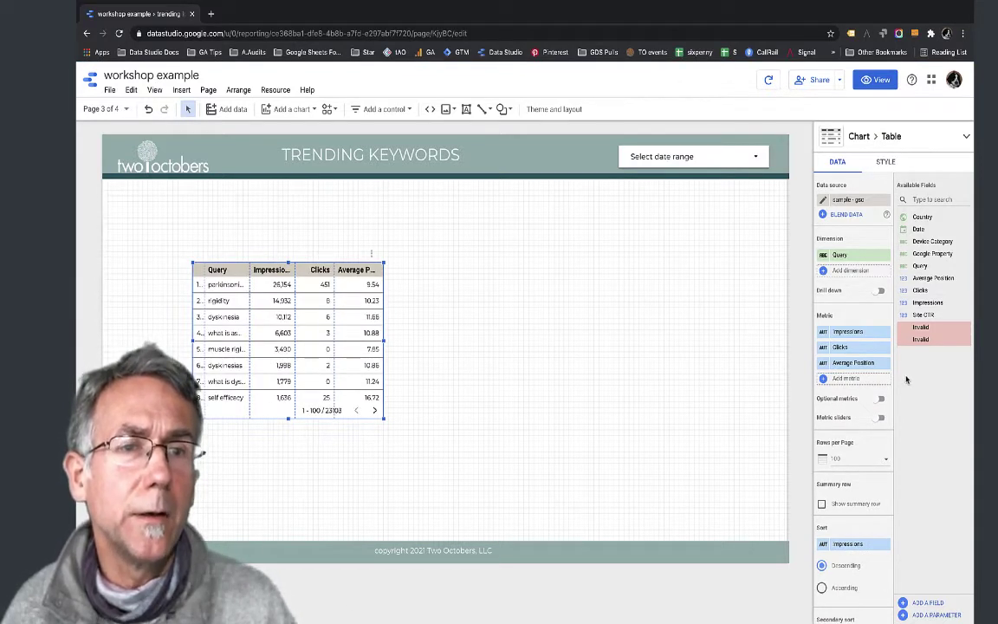
{"action": "scroll", "coordinate": [862, 386], "scroll_direction": "down", "scroll_amount": 5}
{"action": "scroll", "coordinate": [860, 385], "scroll_direction": "up", "scroll_amount": 2}
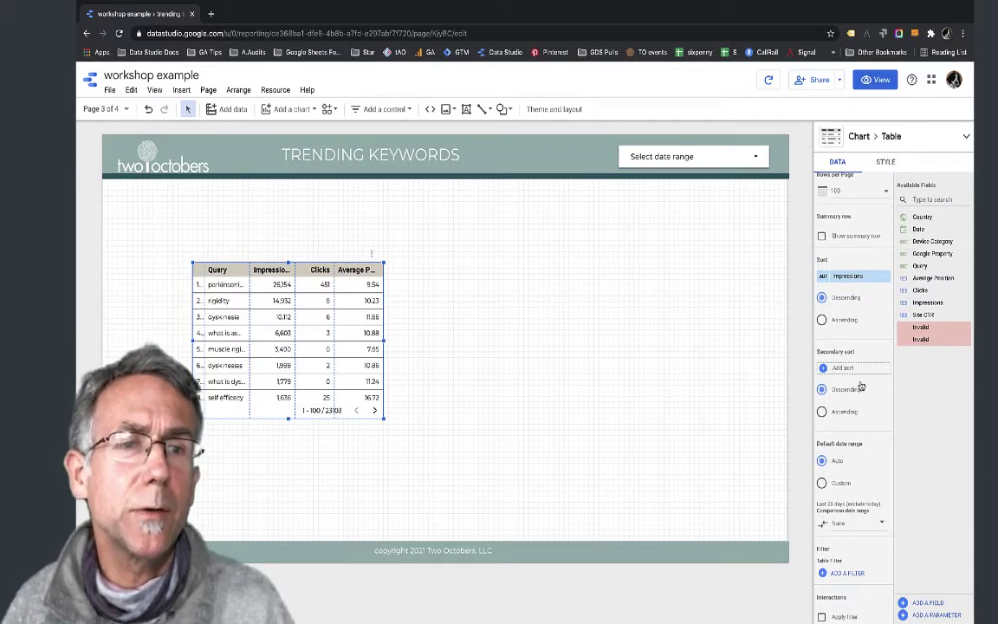
- Set the table's default date range to Custom, keeping Last 28 days
{"action": "left_click", "coordinate": [821, 484]}
{"action": "scroll", "coordinate": [850, 485], "scroll_direction": "down", "scroll_amount": 3}
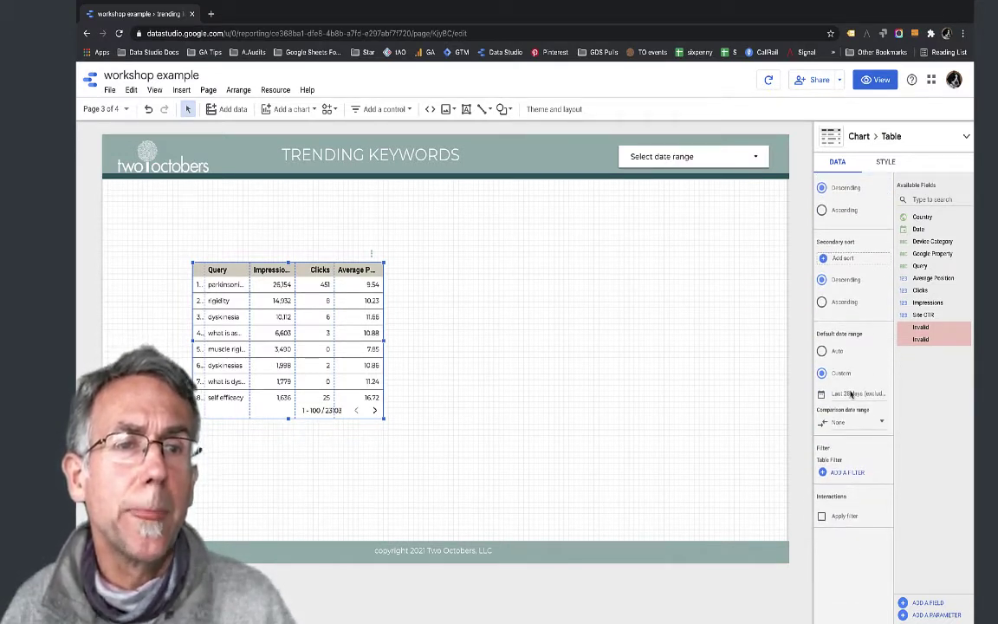
{"action": "left_click", "coordinate": [854, 396]}
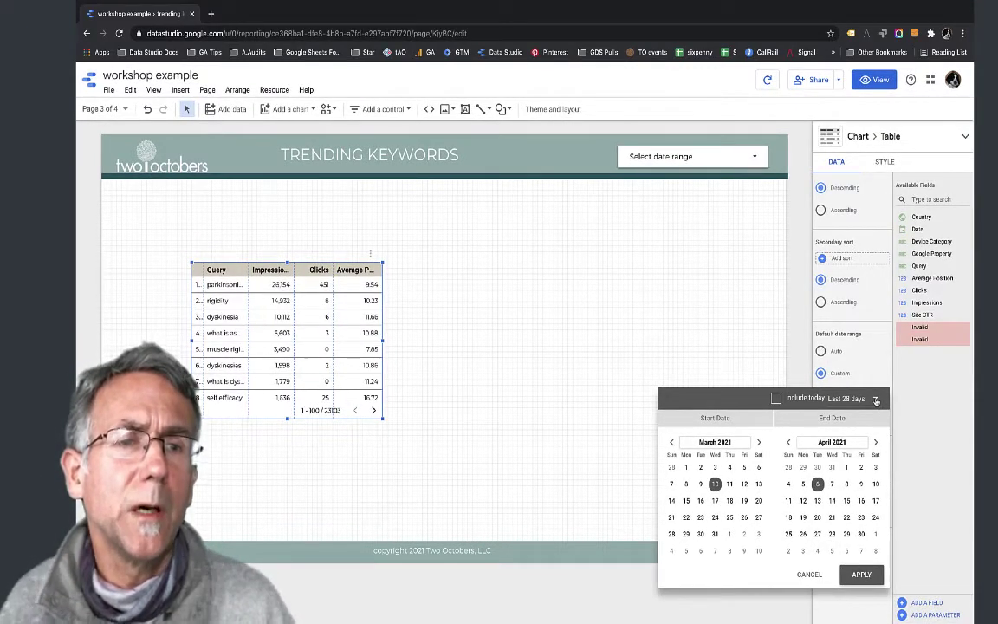
{"action": "left_click", "coordinate": [709, 325]}
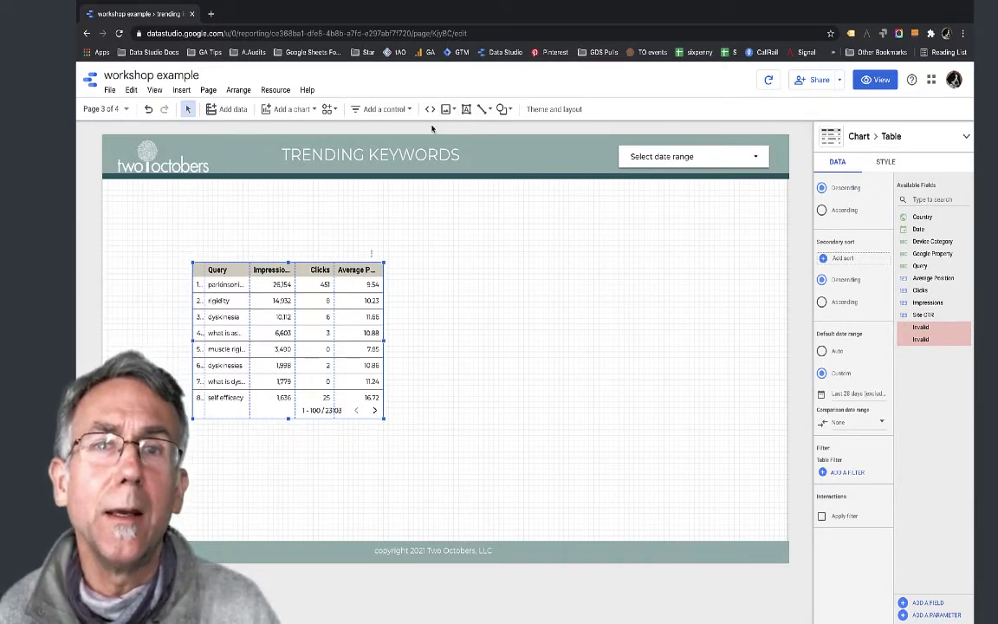
- Draw a rectangle over the header's date-range box, fill it grey-teal, and nudge it down
{"action": "left_click", "coordinate": [502, 110]}
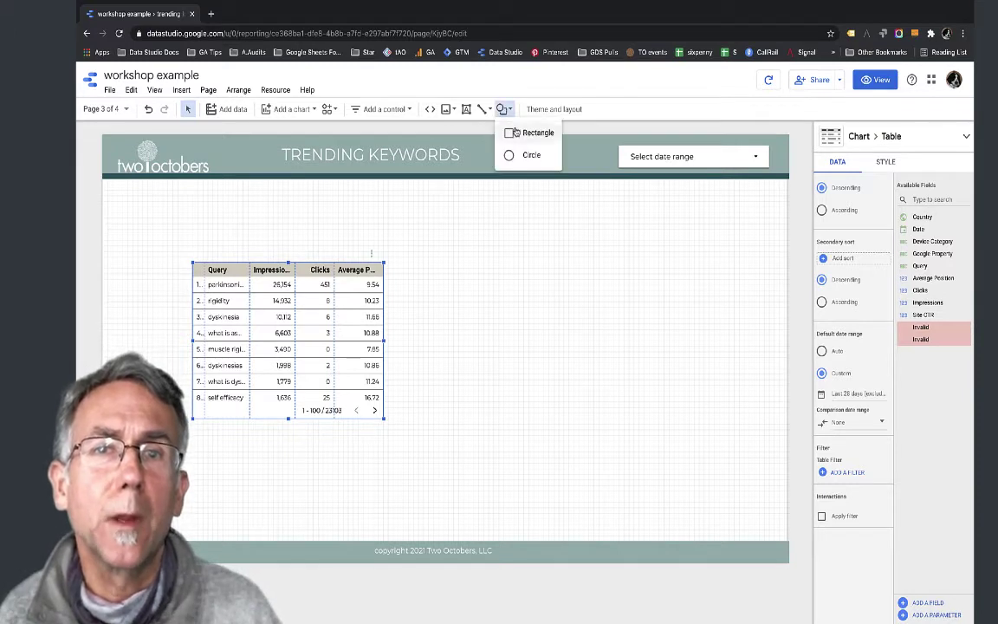
{"action": "left_click", "coordinate": [529, 133]}
{"action": "left_click_drag", "start_coordinate": [562, 132], "coordinate": [726, 158]}
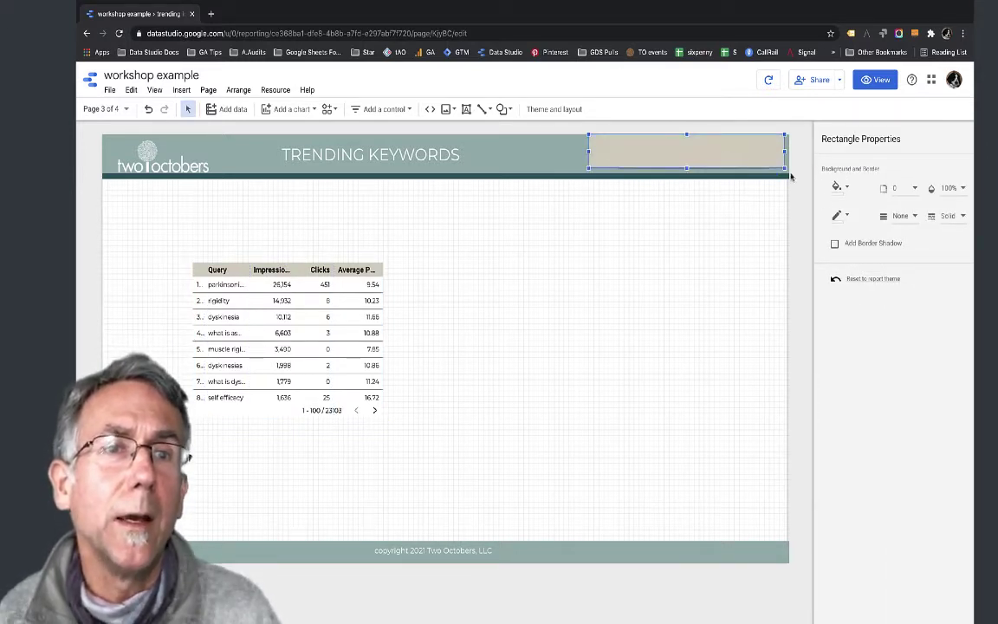
{"action": "left_click", "coordinate": [837, 187]}
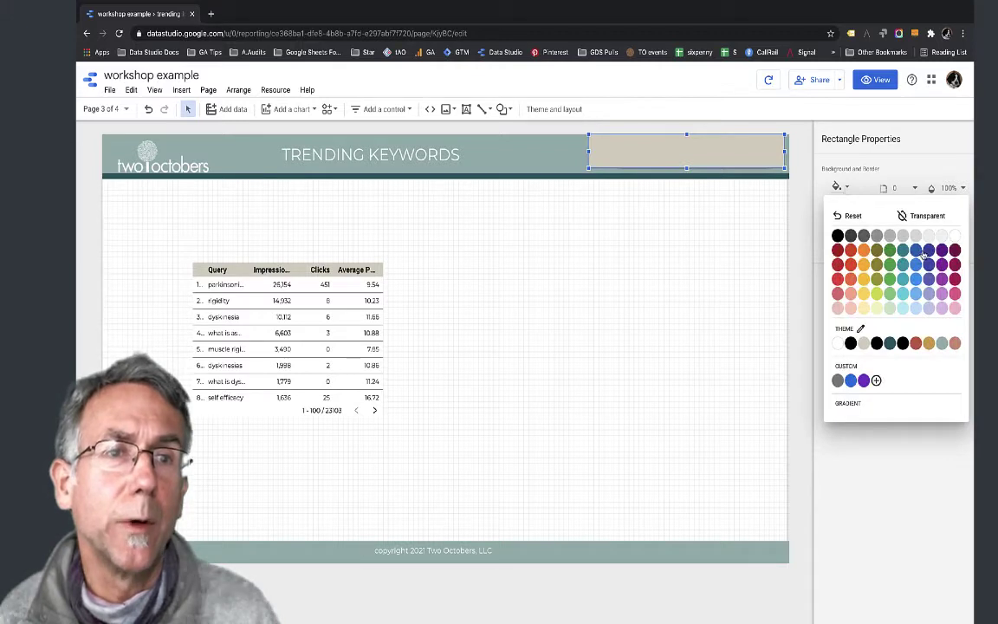
{"action": "left_click", "coordinate": [942, 343]}
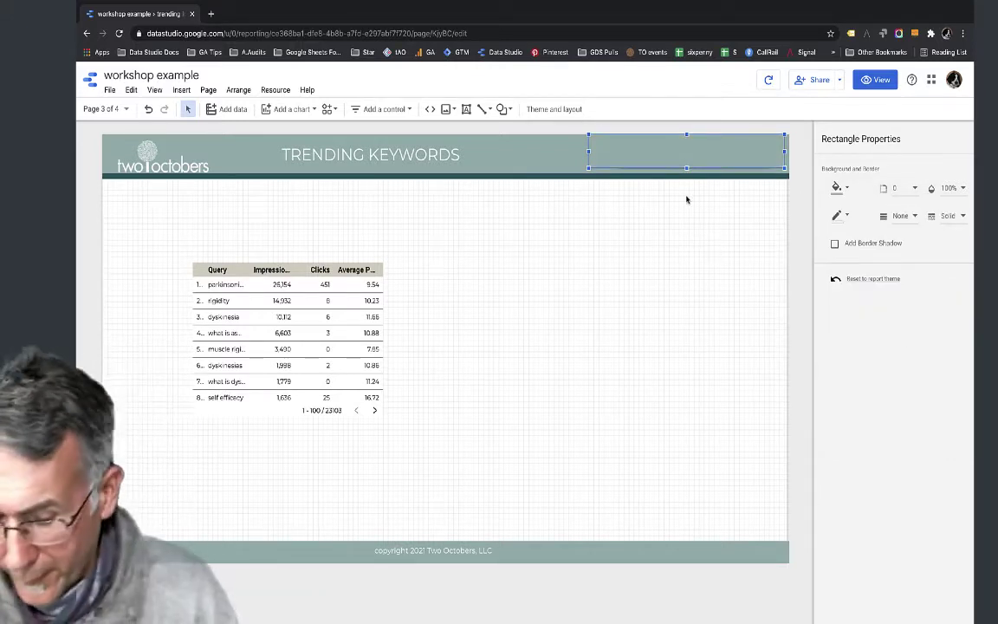
{"action": "key", "text": "Down"}
{"action": "key", "text": "Down"}
{"action": "key", "text": "Down"}
{"action": "key", "text": "Down"}
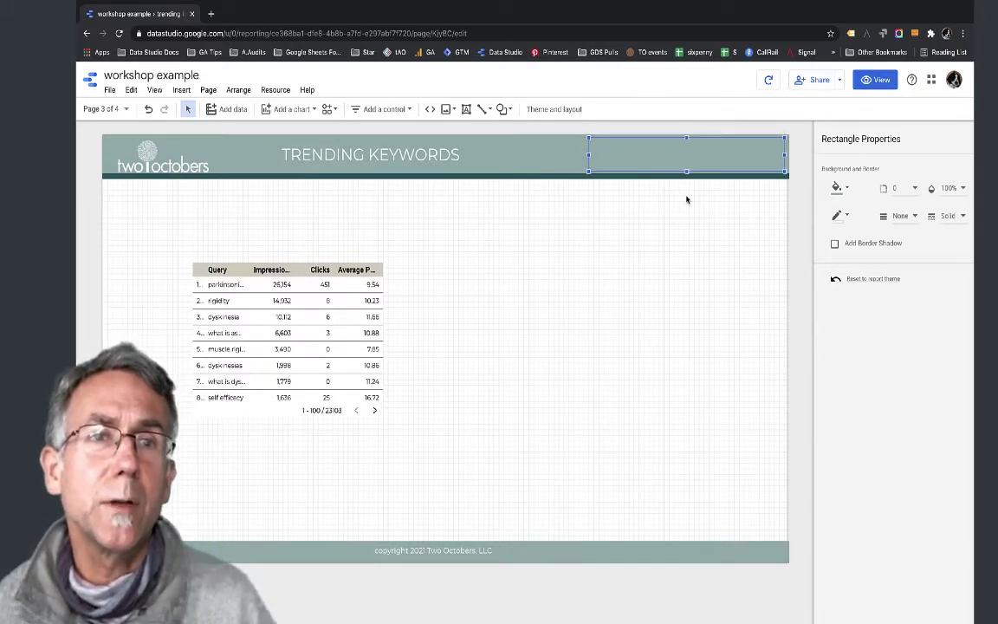
{"action": "left_click", "coordinate": [669, 226]}
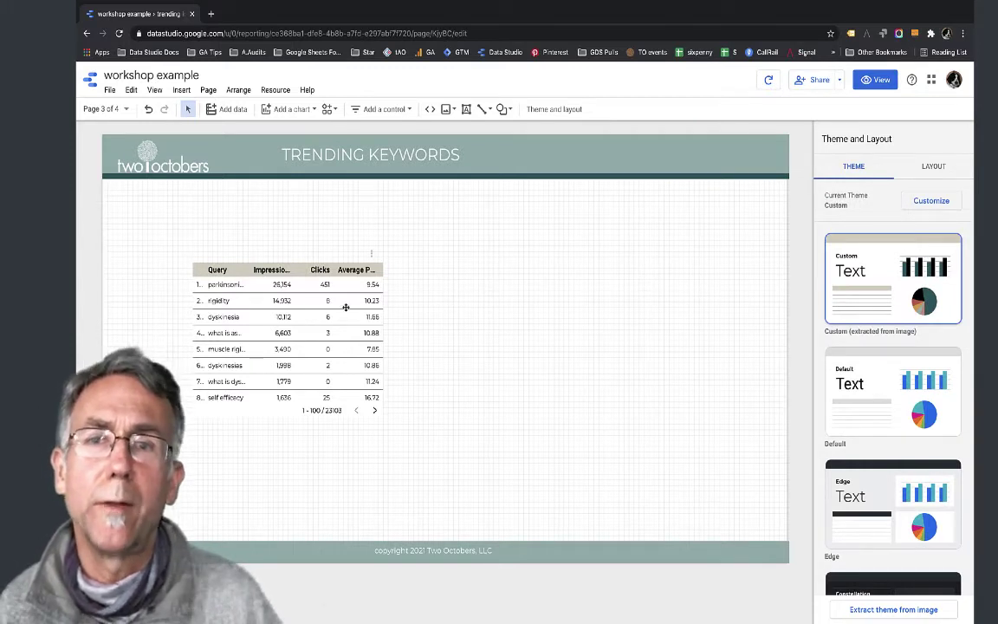
- Duplicate the keyword table, move the copy to the right, and bring up its default date range
{"action": "left_click_drag", "start_coordinate": [312, 310], "coordinate": [292, 299]}
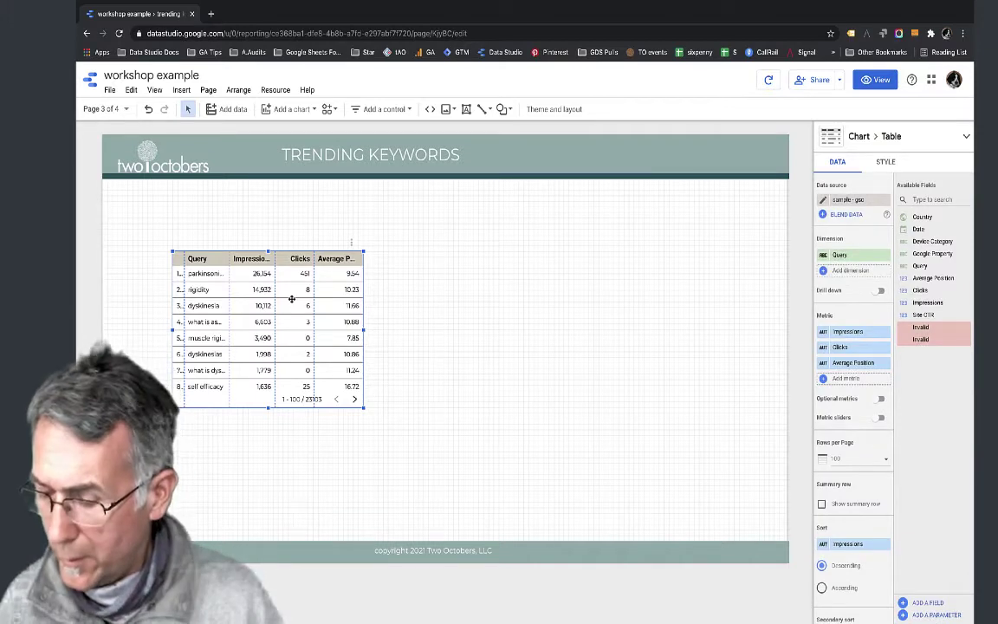
{"action": "key", "text": "ctrl+v"}
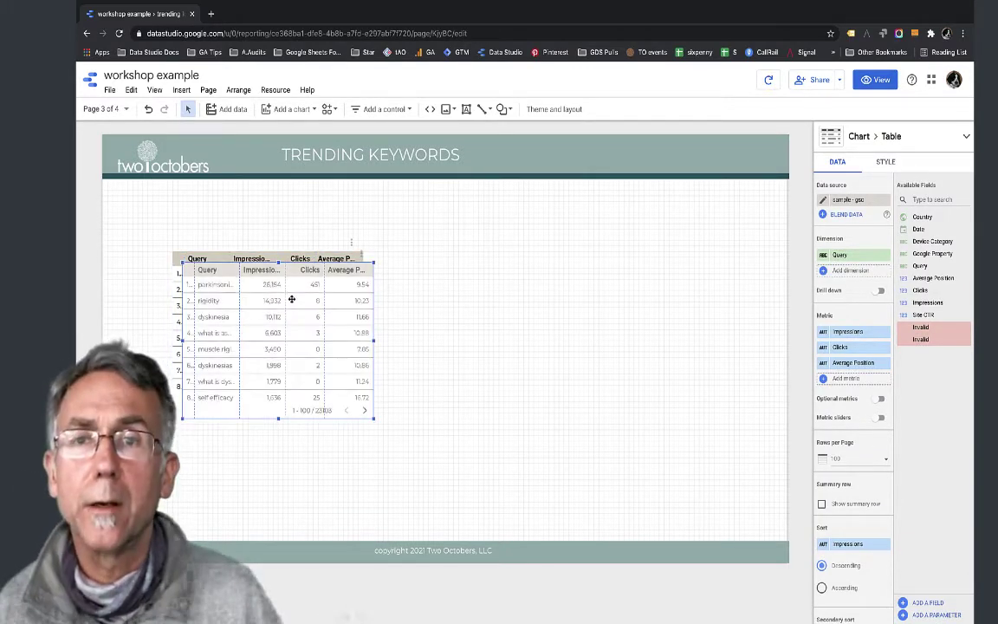
{"action": "left_click_drag", "start_coordinate": [291, 299], "coordinate": [556, 294]}
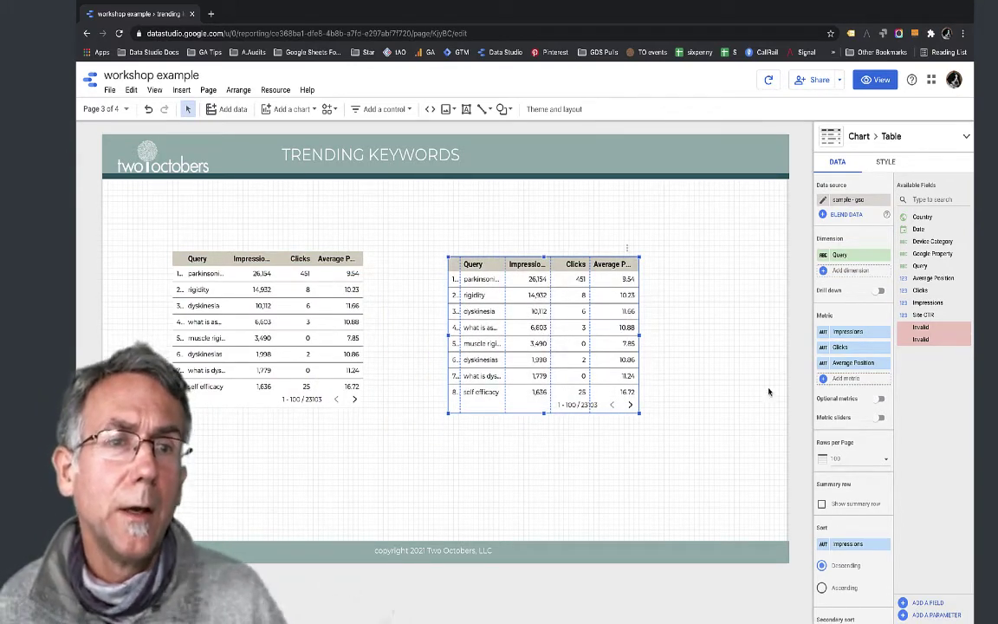
{"action": "scroll", "coordinate": [823, 424], "scroll_direction": "down", "scroll_amount": 3}
{"action": "scroll", "coordinate": [825, 429], "scroll_direction": "down", "scroll_amount": 3}
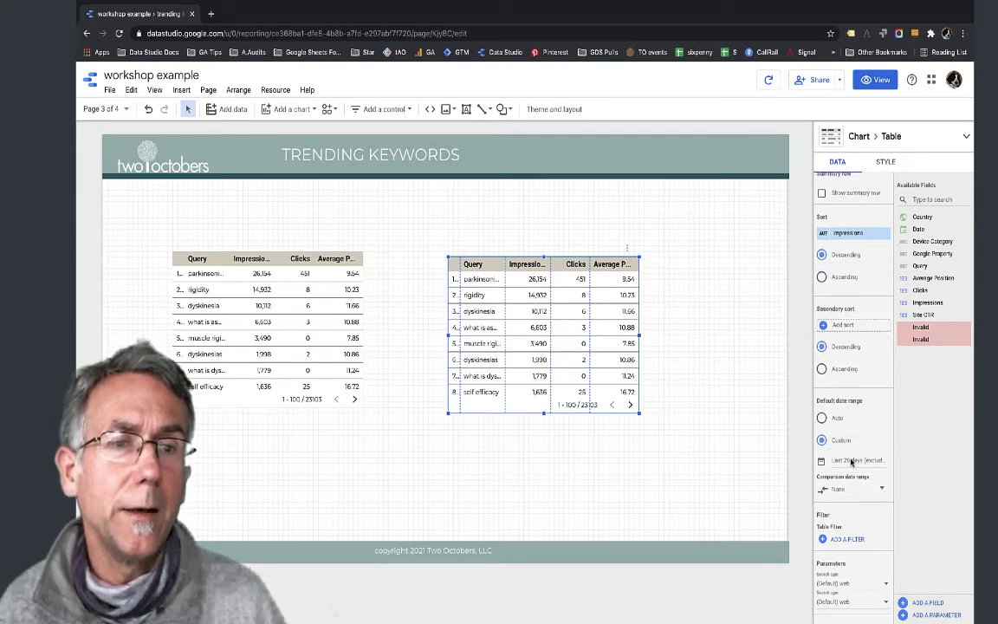
{"action": "left_click", "coordinate": [852, 461]}
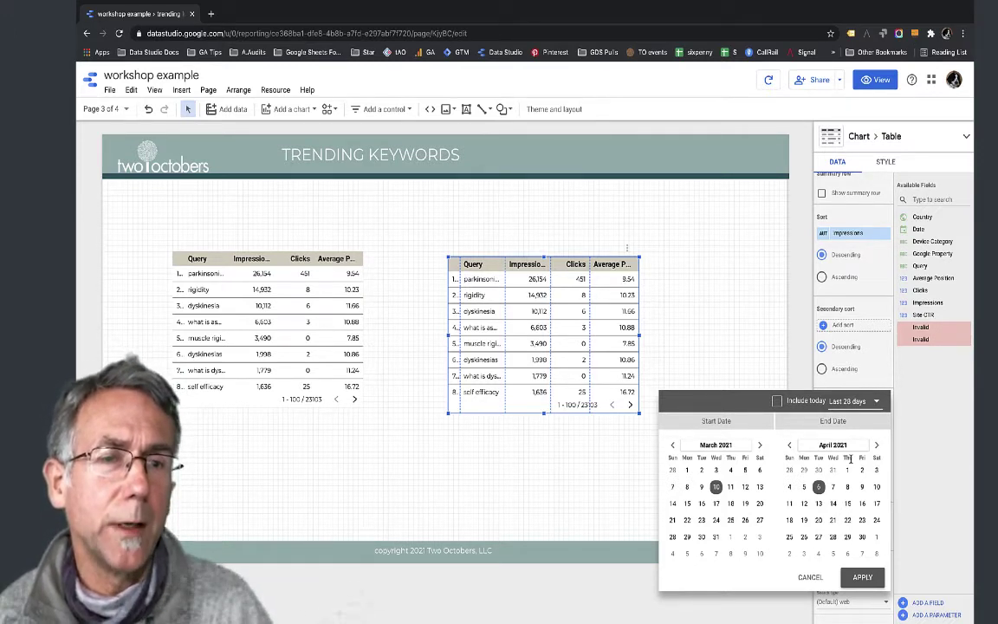
- Switch the copy's default date range to Advanced and briefly edit the start offset
{"action": "left_click", "coordinate": [852, 401]}
{"action": "scroll", "coordinate": [849, 433], "scroll_direction": "down", "scroll_amount": 5}
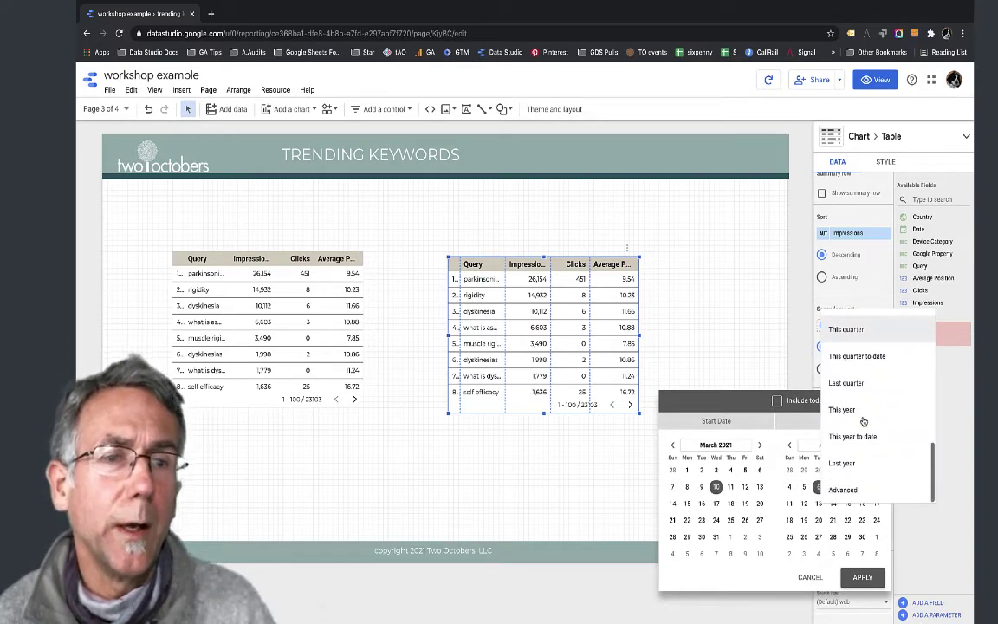
{"action": "left_click", "coordinate": [847, 490]}
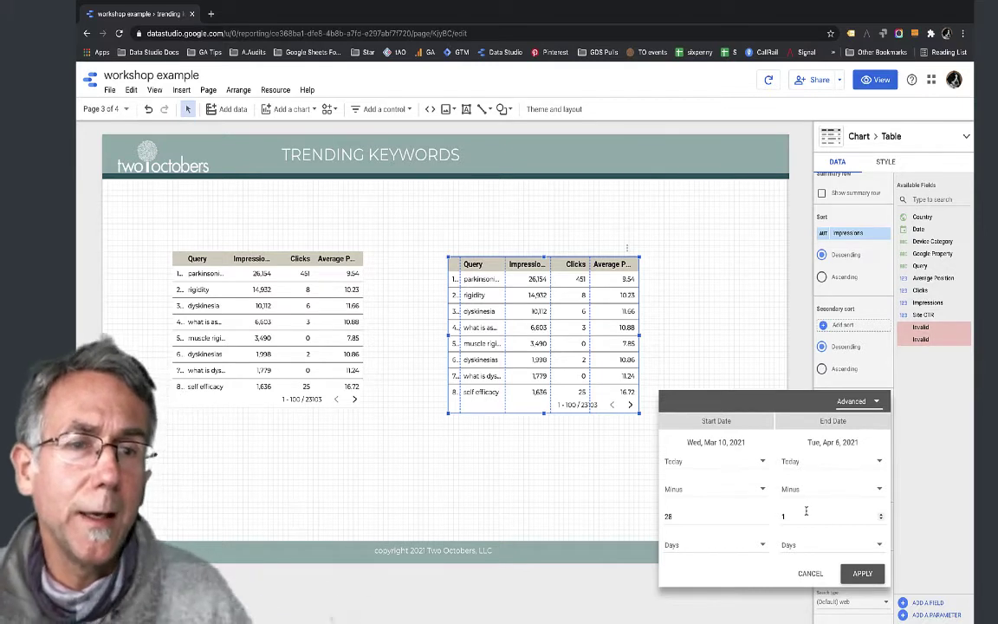
{"action": "left_click_drag", "start_coordinate": [691, 514], "coordinate": [631, 518]}
{"action": "left_click", "coordinate": [630, 517]}
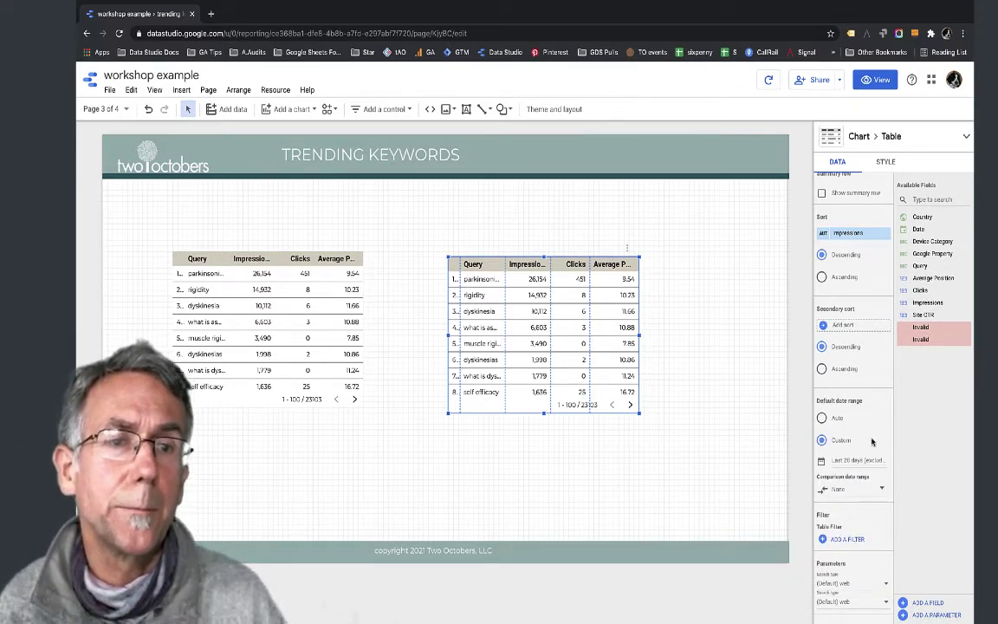
- Reopen the copy's date range as Advanced and set the end offset to 28 days
{"action": "left_click", "coordinate": [853, 460]}
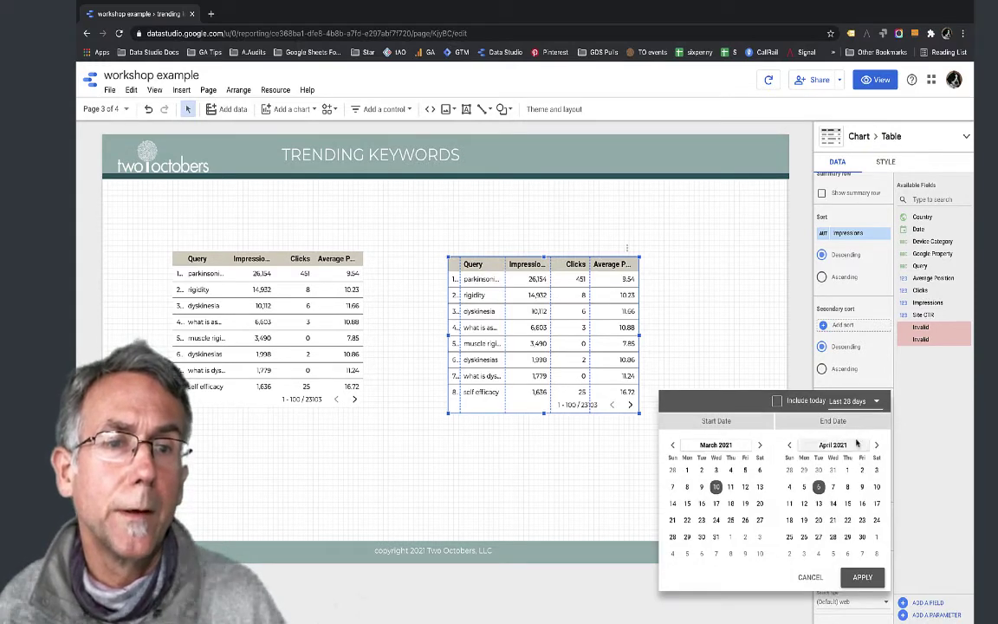
{"action": "left_click", "coordinate": [854, 404]}
{"action": "scroll", "coordinate": [856, 466], "scroll_direction": "down", "scroll_amount": 5}
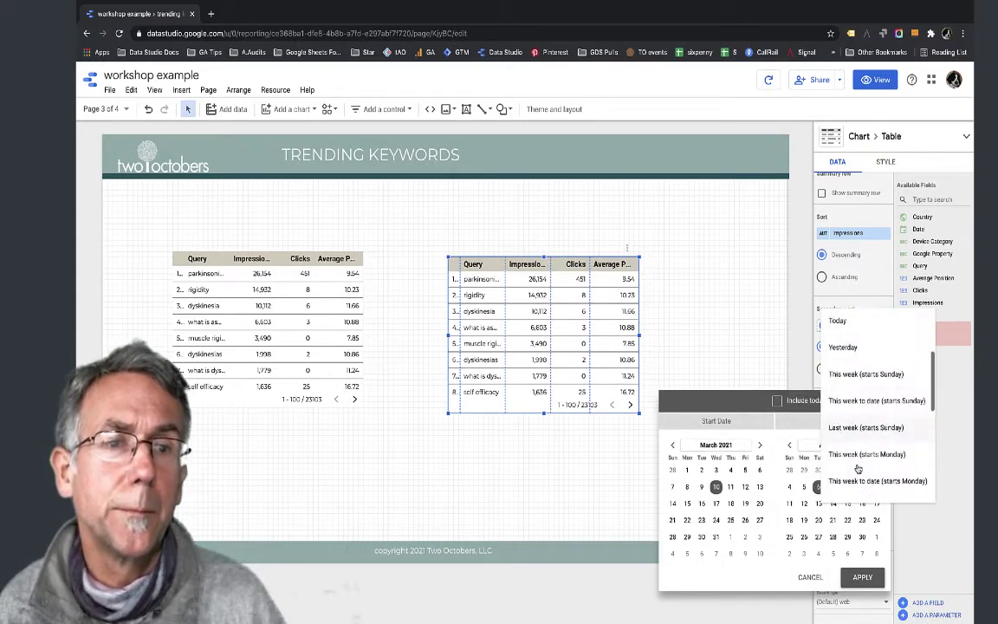
{"action": "scroll", "coordinate": [856, 466], "scroll_direction": "down", "scroll_amount": 2}
{"action": "left_click", "coordinate": [847, 486]}
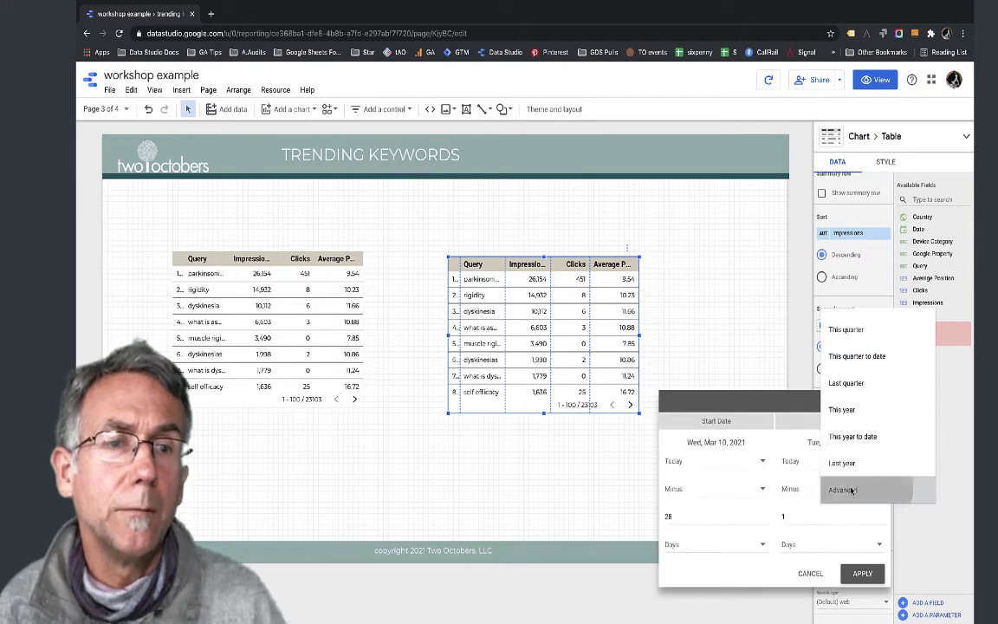
{"action": "left_click", "coordinate": [791, 515]}
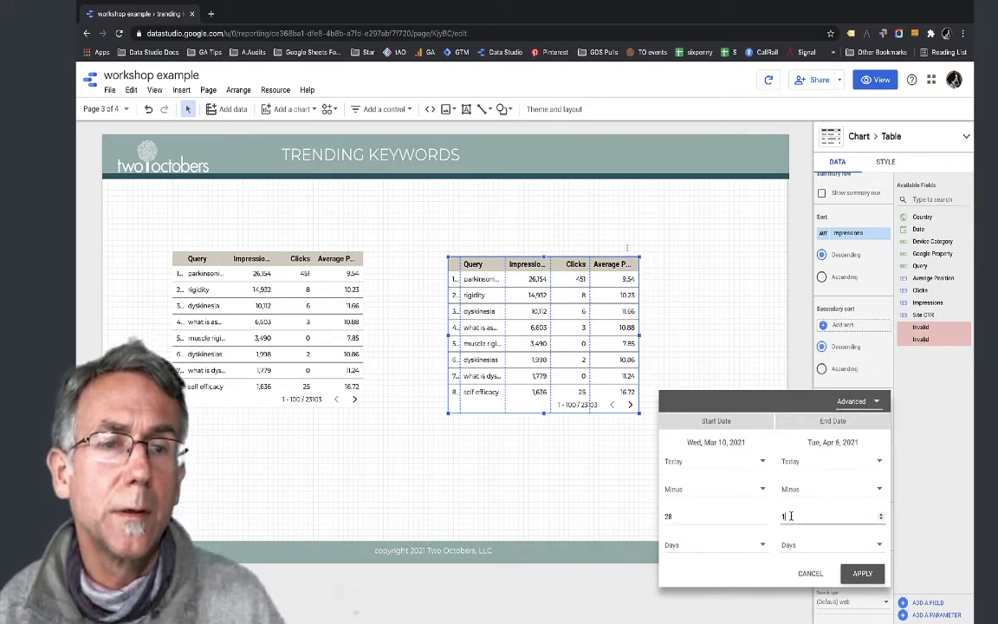
{"action": "key", "text": "BackSpace"}
{"action": "type", "text": "28"}
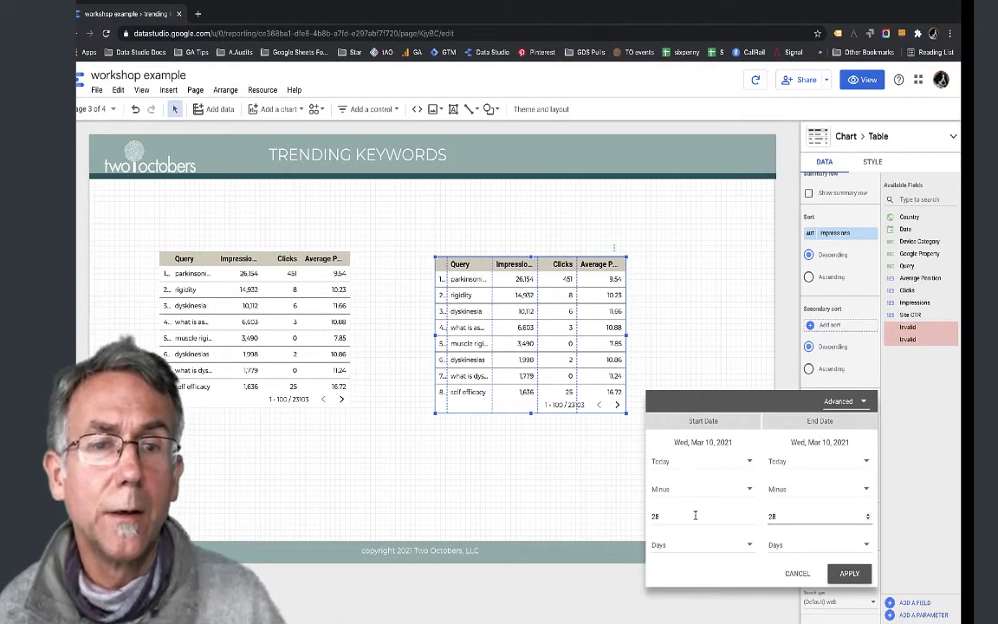
- Set start to Today minus 56 and end to minus 29 days, apply, and select both tables
{"action": "double_click", "coordinate": [680, 515]}
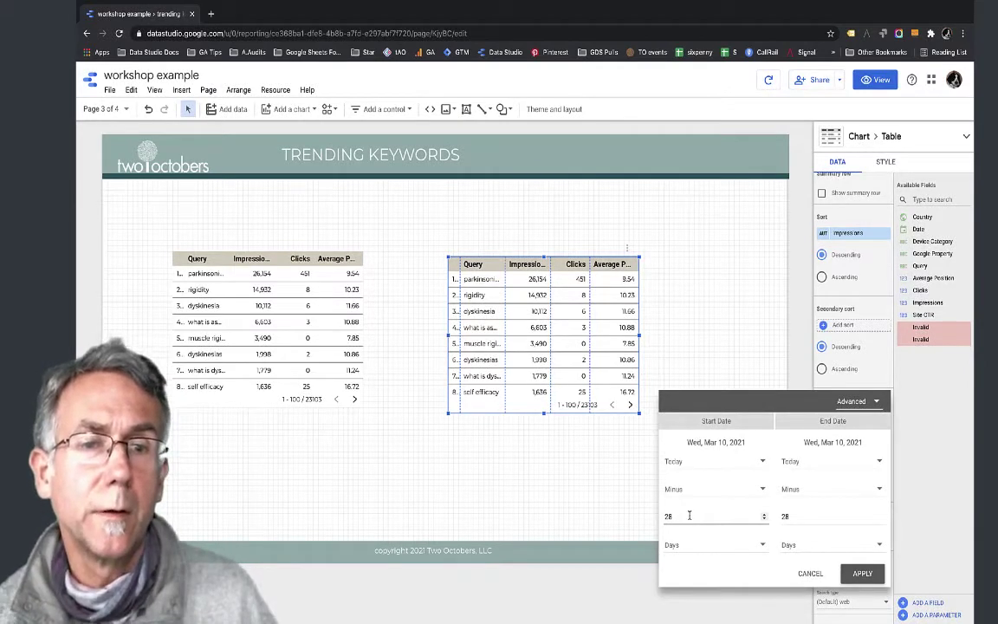
{"action": "key", "text": "BackSpace"}
{"action": "key", "text": "BackSpace"}
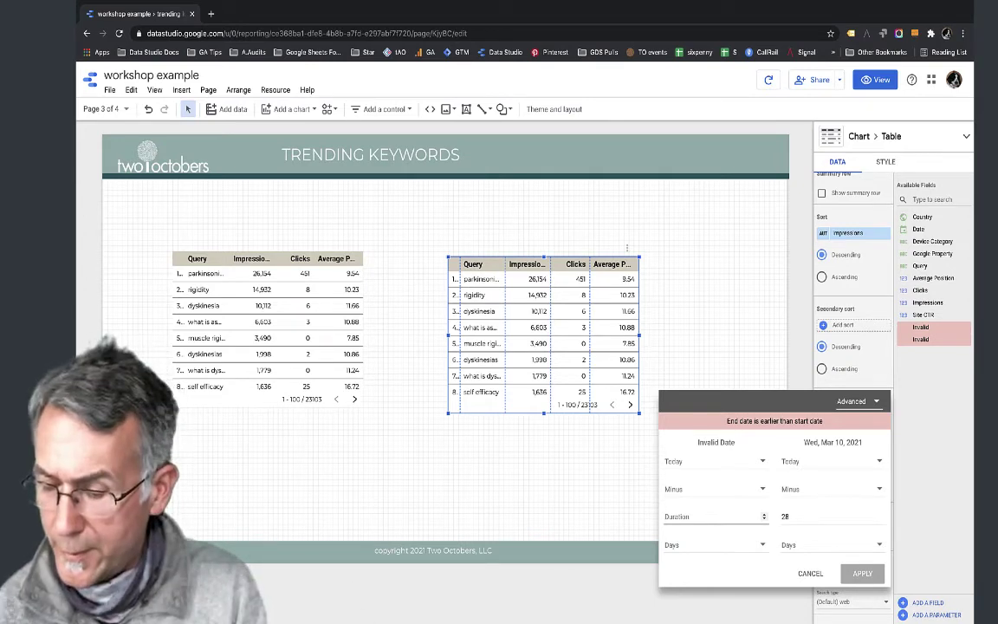
{"action": "type", "text": "5"}
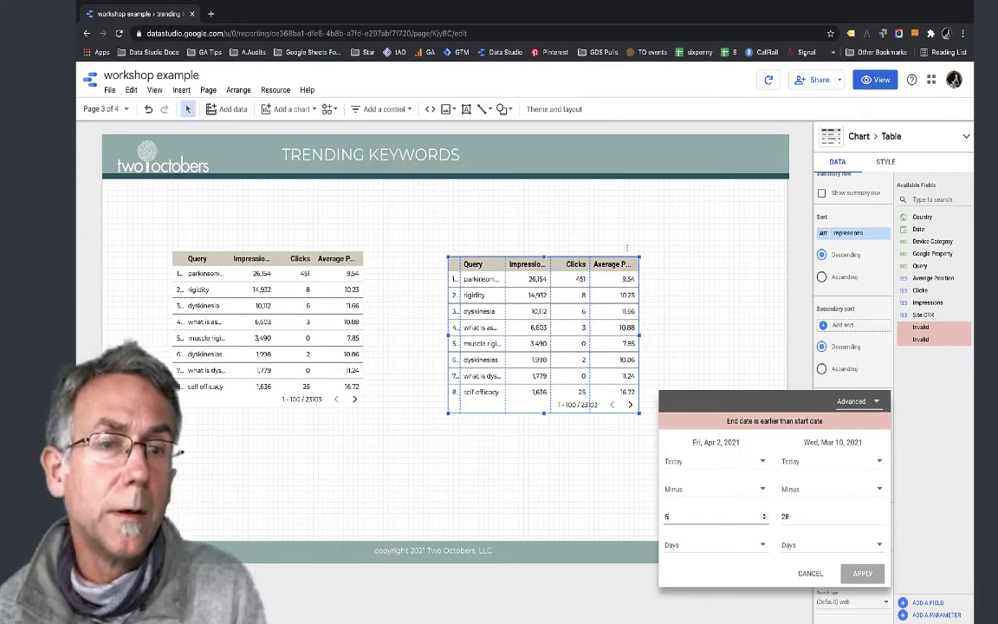
{"action": "type", "text": "6"}
{"action": "double_click", "coordinate": [802, 514]}
{"action": "type", "text": "29"}
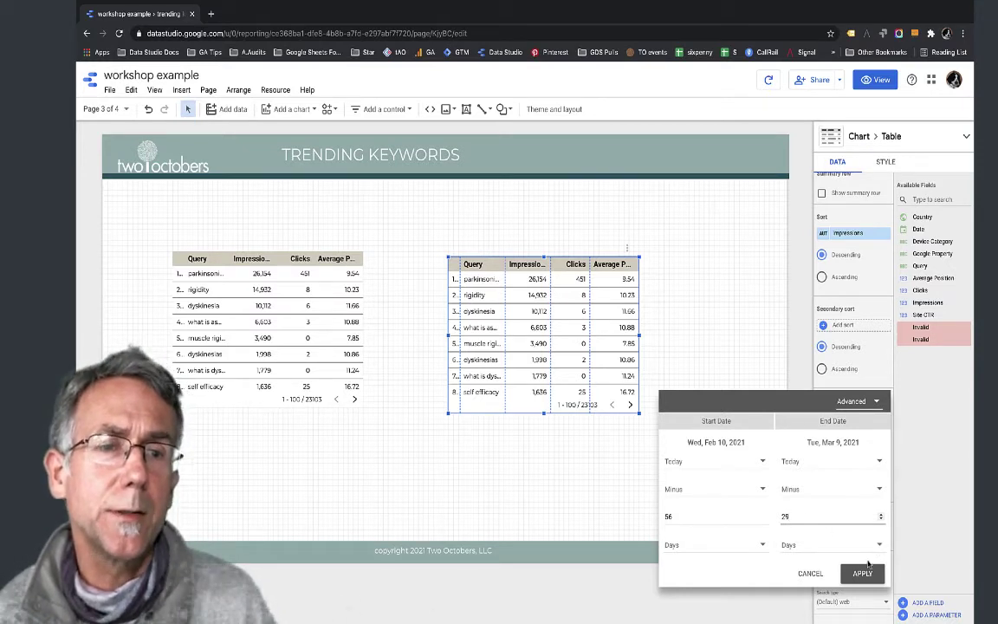
{"action": "left_click", "coordinate": [860, 575]}
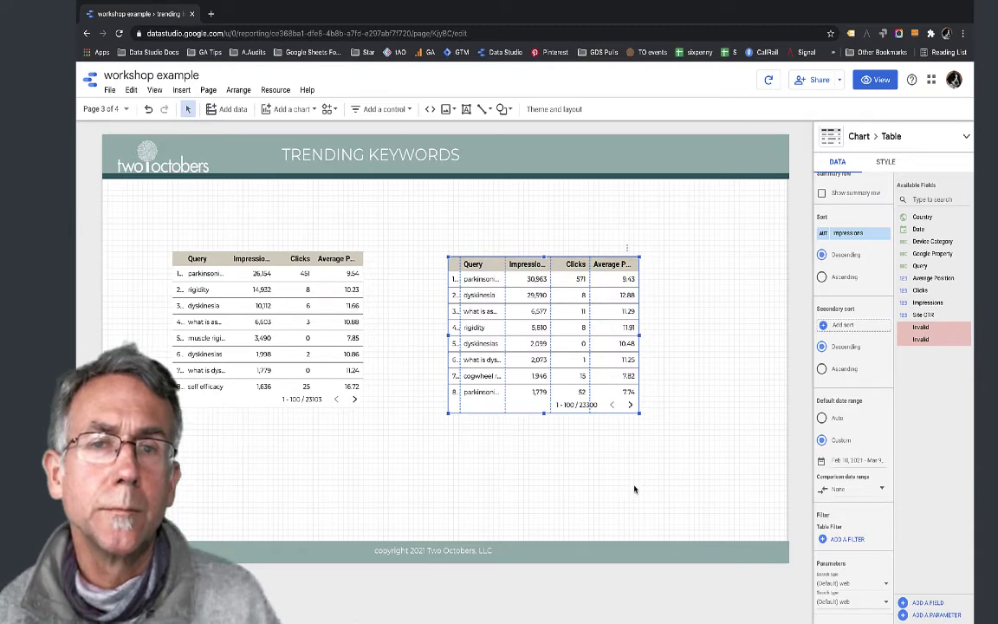
{"action": "left_click", "coordinate": [251, 333], "text": "shift"}
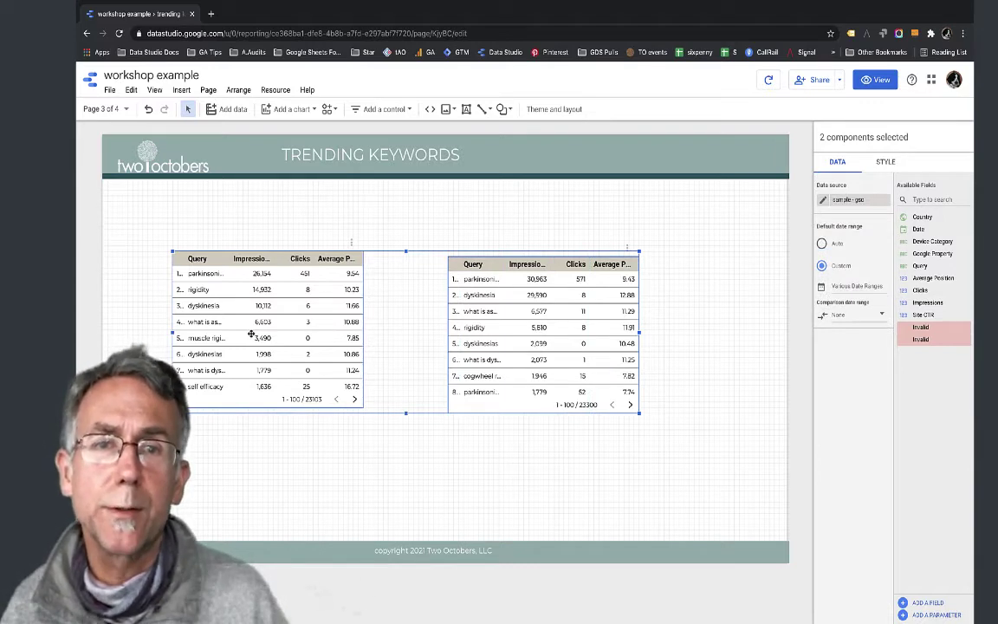
- Blend the two selected tables into one combined table
{"action": "right_click", "coordinate": [251, 334]}
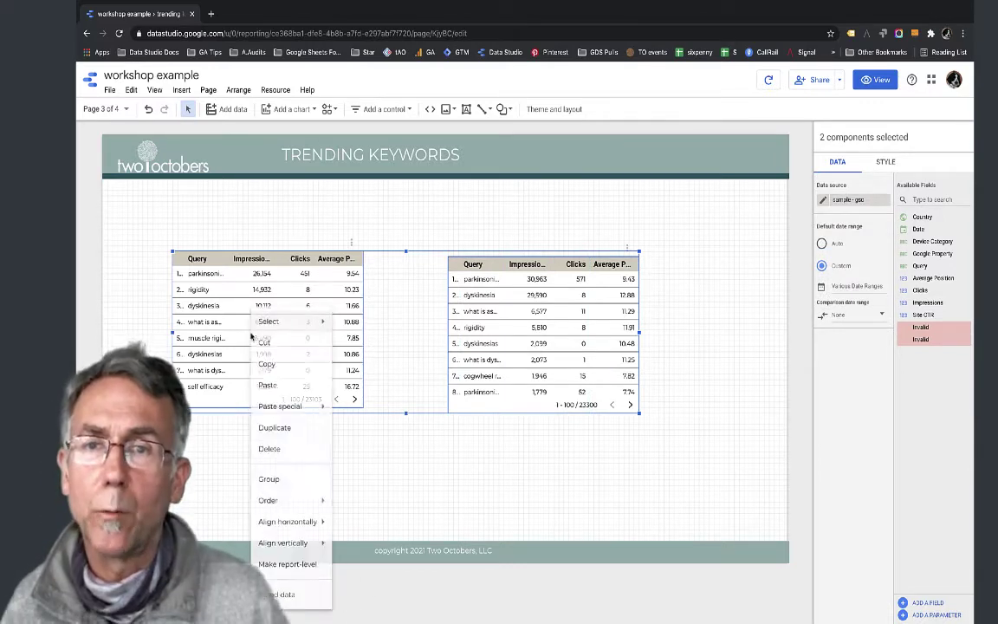
{"action": "mouse_move", "coordinate": [291, 422]}
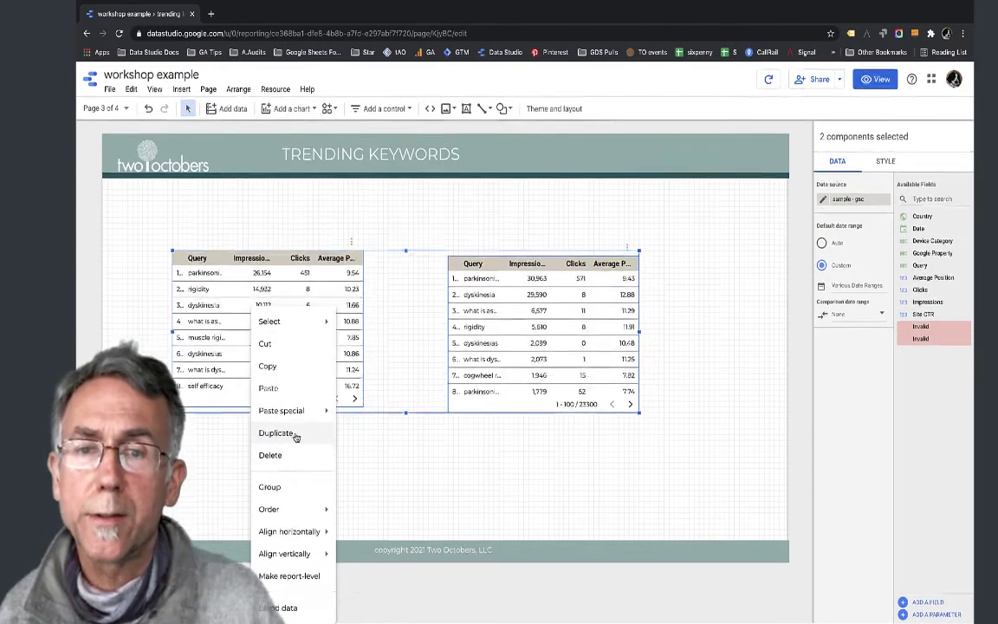
{"action": "left_click", "coordinate": [286, 613]}
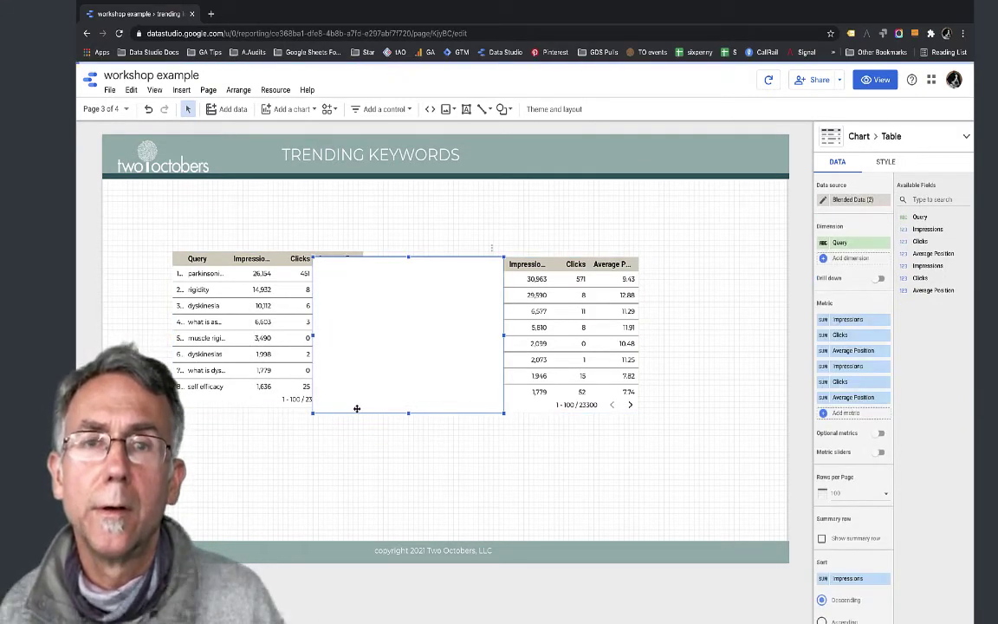
- Delete both original tables and select the blended table
{"action": "left_click", "coordinate": [253, 327]}
{"action": "key", "text": "Delete"}
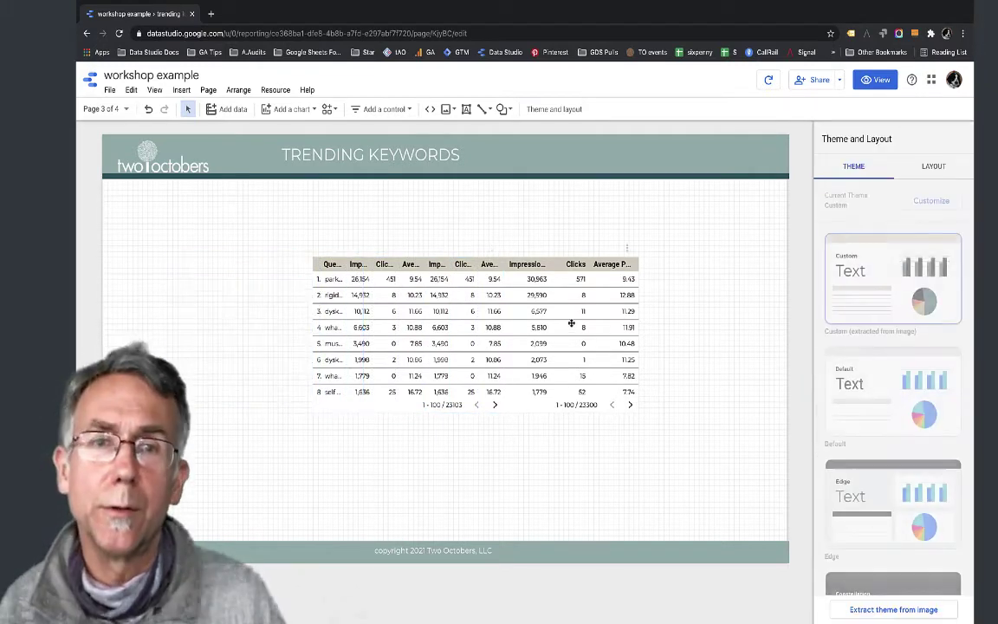
{"action": "left_click", "coordinate": [582, 325]}
{"action": "key", "text": "Delete"}
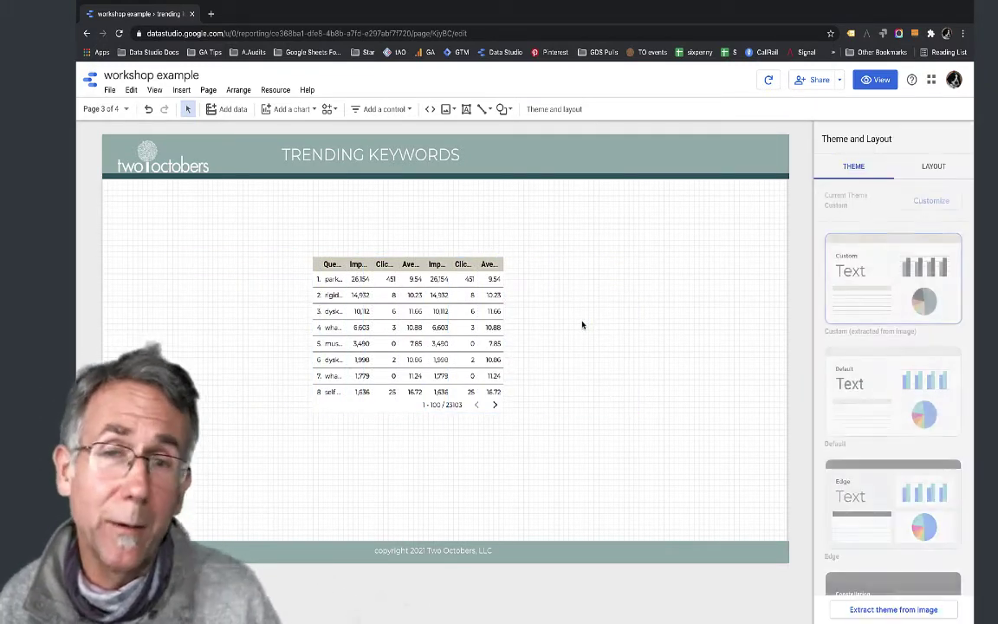
{"action": "left_click", "coordinate": [438, 314]}
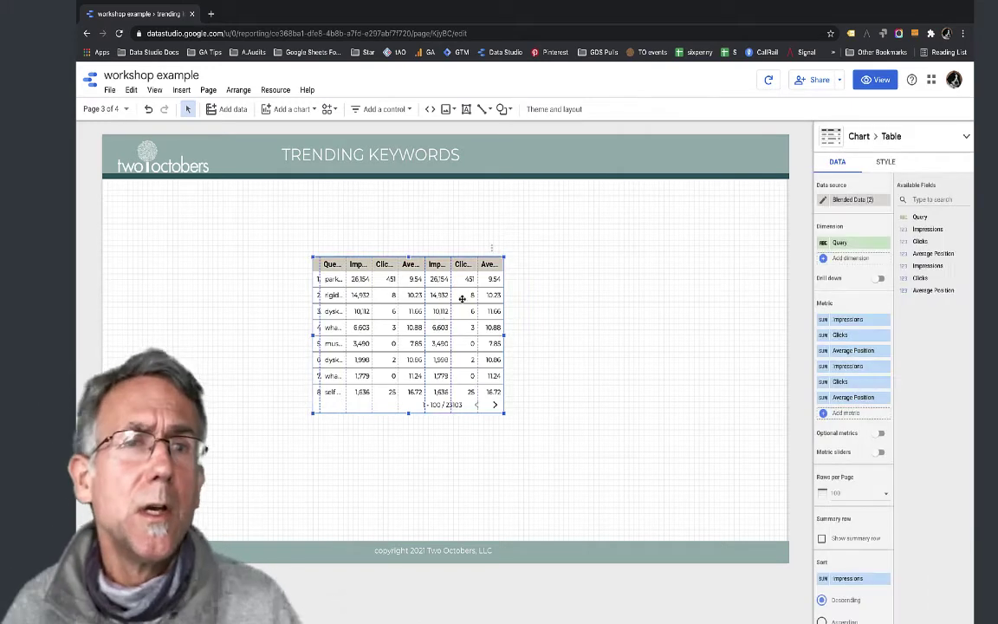
- Open the blend editor at full height and set the second sample-gsc source's date range to Custom
{"action": "left_click", "coordinate": [823, 201]}
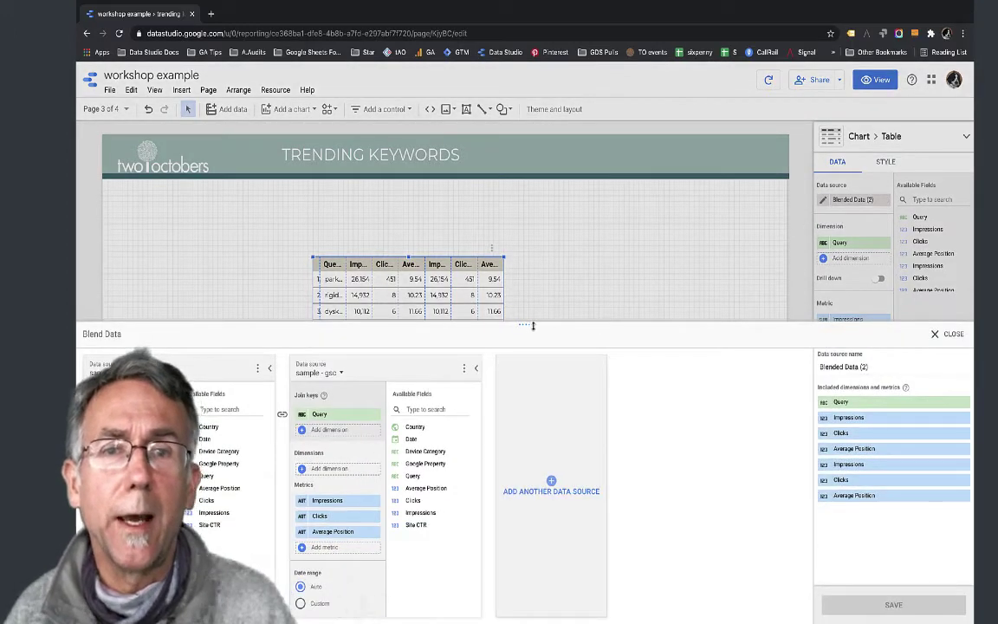
{"action": "left_click_drag", "start_coordinate": [536, 325], "coordinate": [518, 76]}
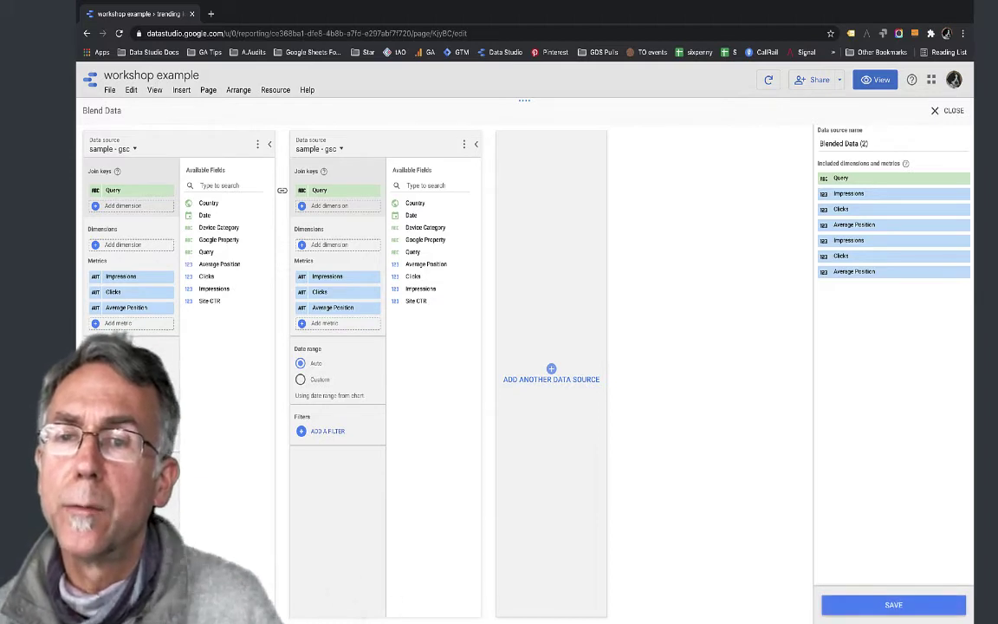
{"action": "left_click", "coordinate": [300, 380]}
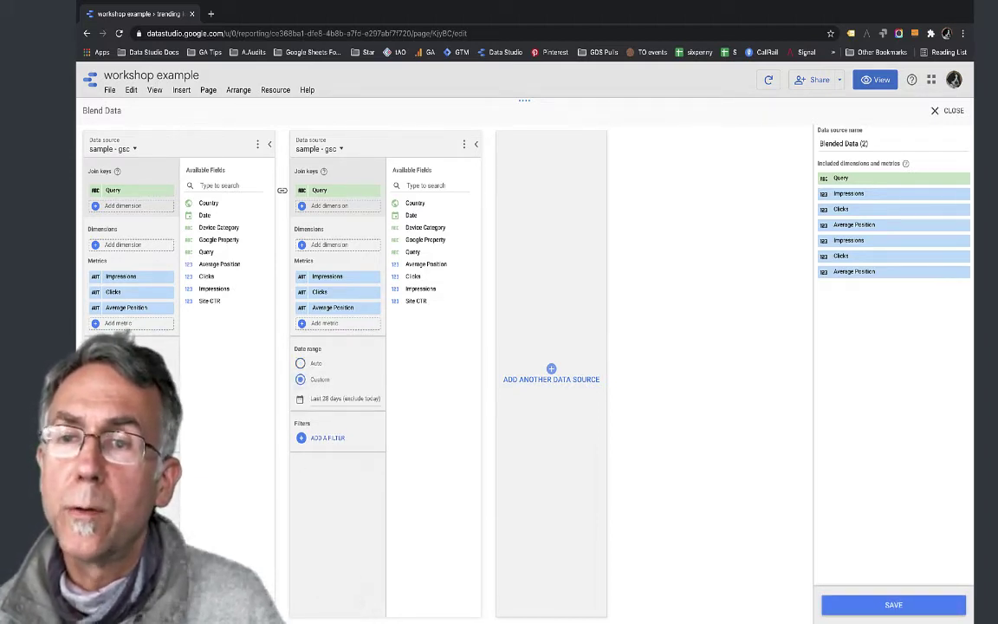
- Give the second source an advanced range of Today minus 56 to minus 29 days (Feb 10 – Mar 9, 2021)
{"action": "left_click", "coordinate": [334, 399]}
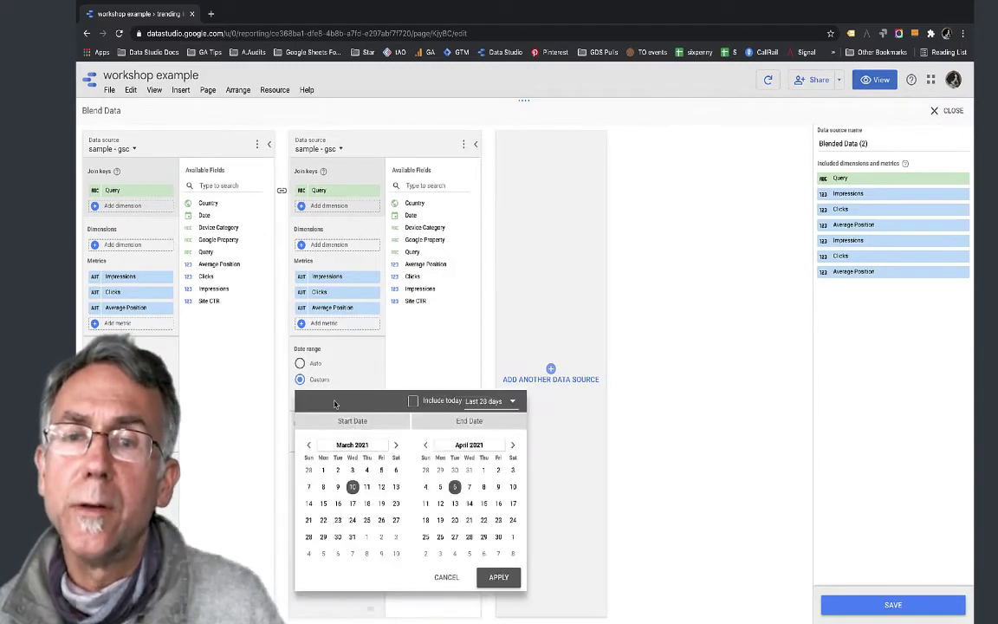
{"action": "left_click", "coordinate": [507, 402]}
{"action": "scroll", "coordinate": [506, 475], "scroll_direction": "down", "scroll_amount": 6}
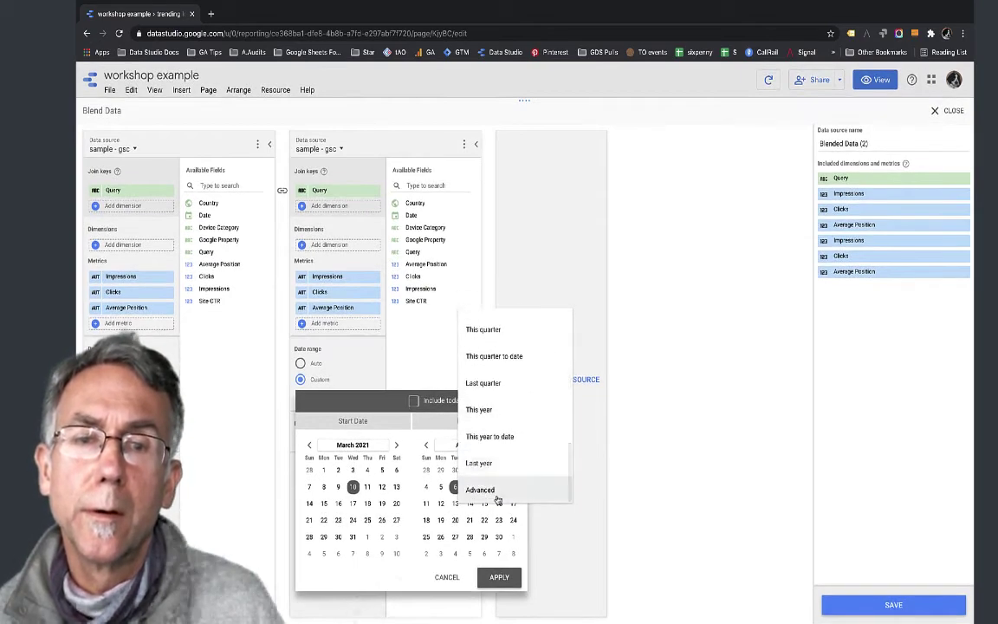
{"action": "left_click", "coordinate": [490, 491]}
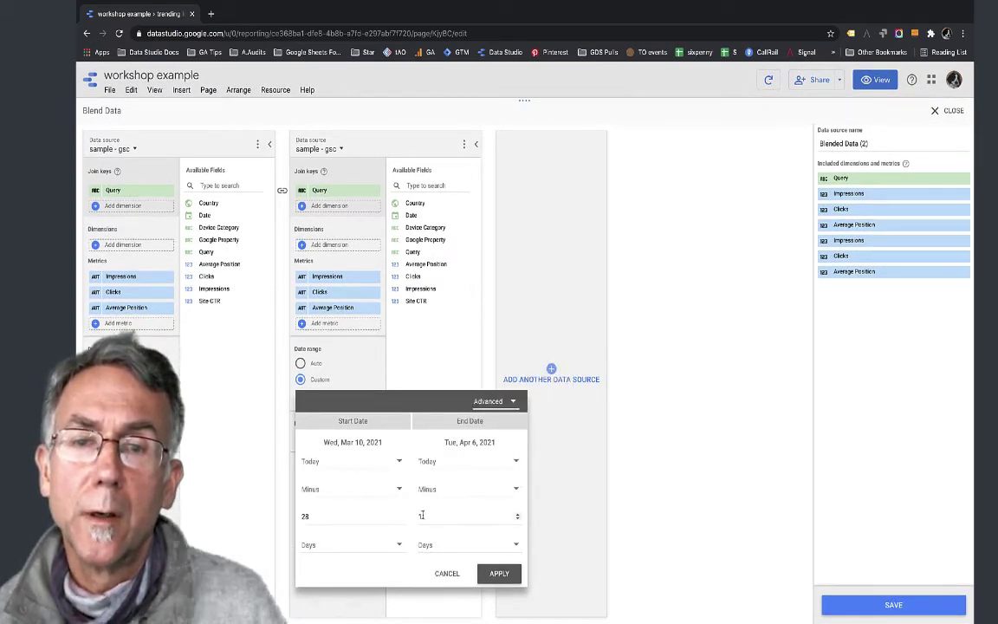
{"action": "left_click", "coordinate": [323, 520]}
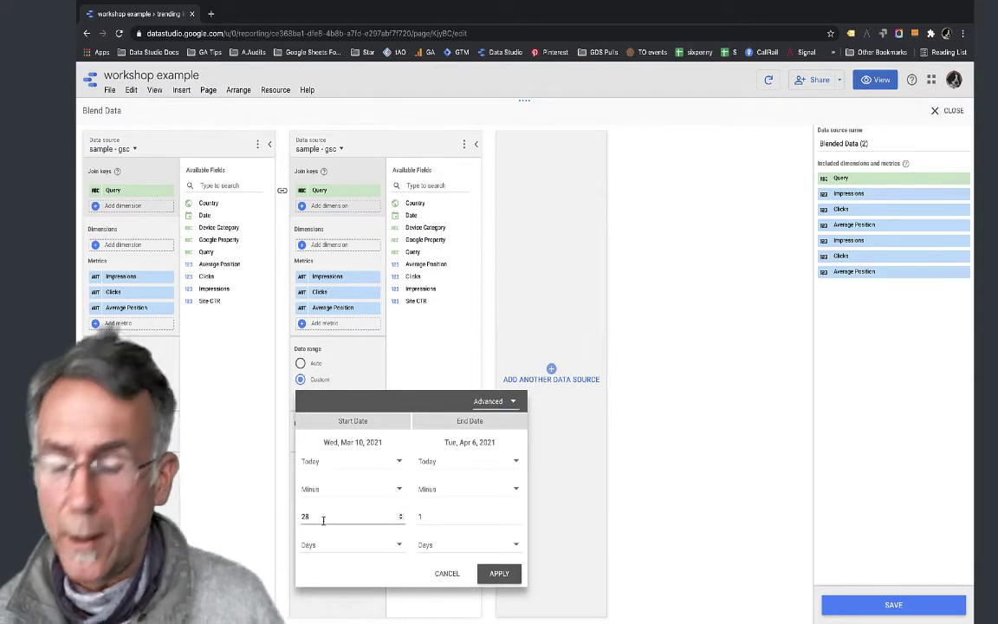
{"action": "key", "text": "BackSpace"}
{"action": "key", "text": "BackSpace"}
{"action": "type", "text": "56"}
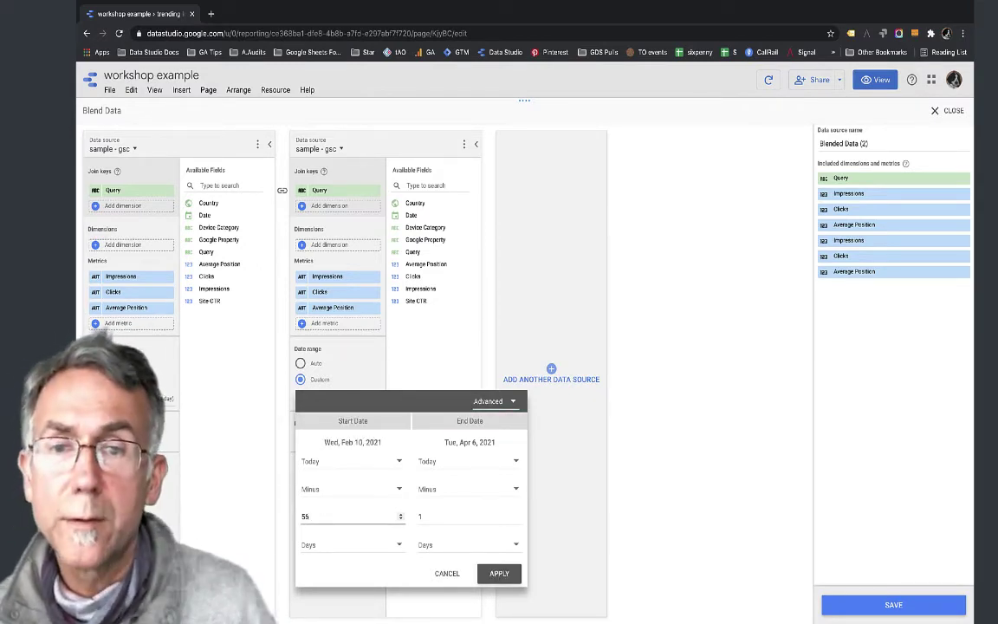
{"action": "left_click", "coordinate": [443, 515]}
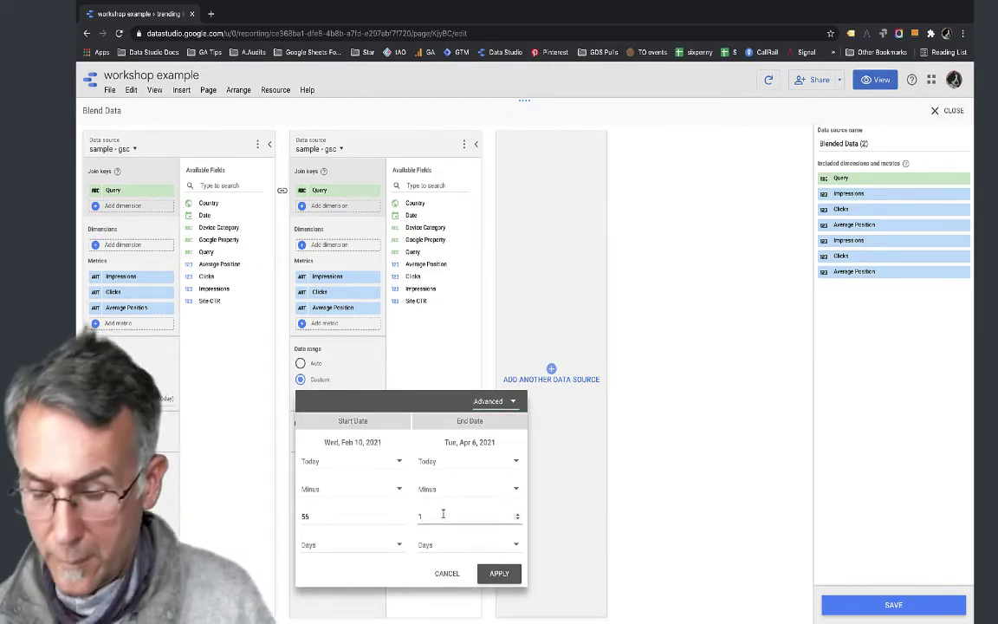
{"action": "key", "text": "BackSpace"}
{"action": "type", "text": "29"}
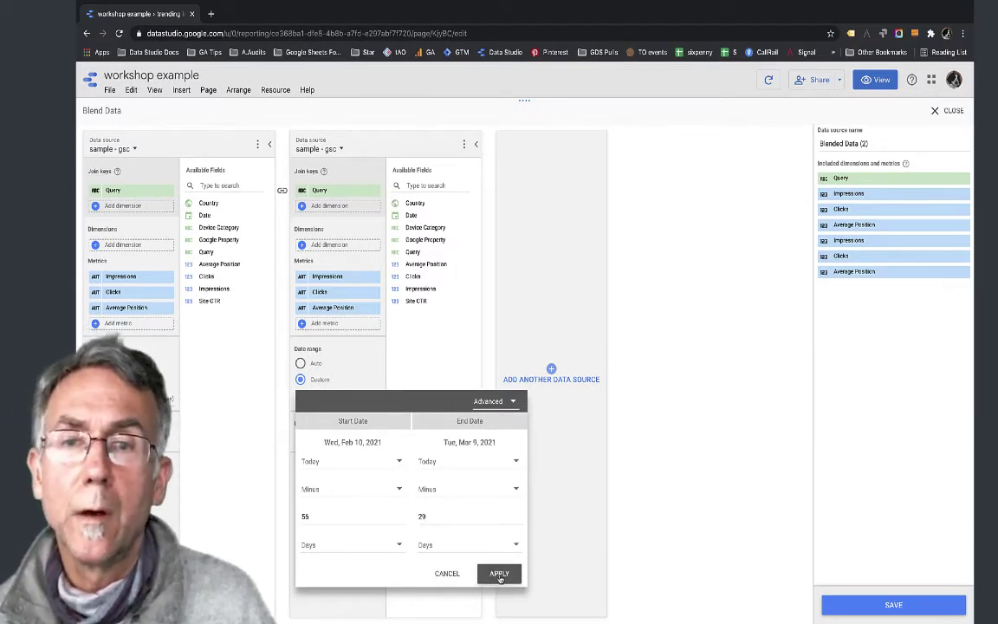
{"action": "left_click", "coordinate": [499, 574]}
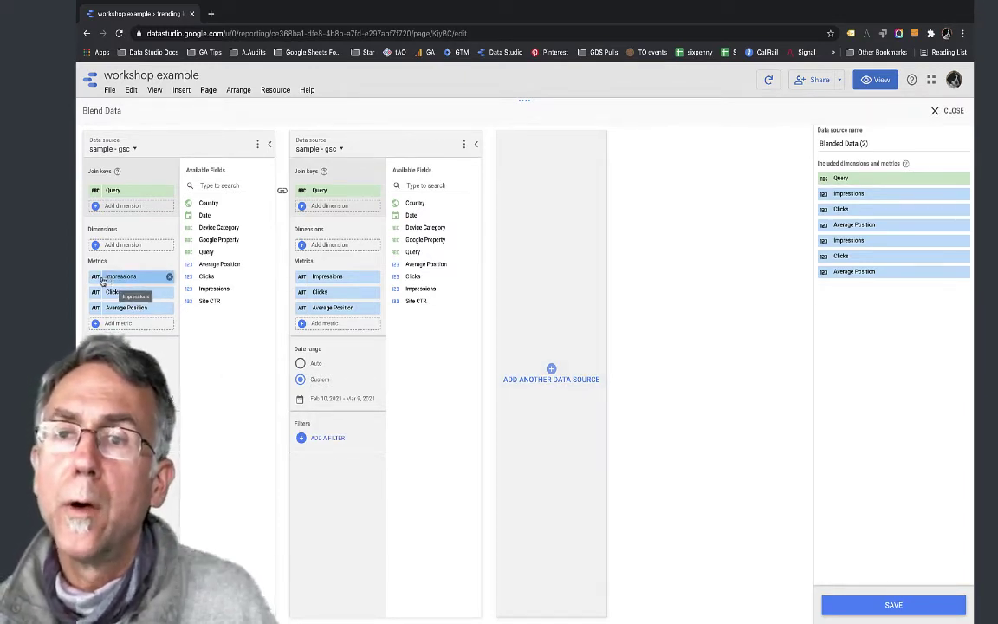
- Rename the second source's Impressions and Clicks metrics to Prev. Impressions and Prev. Clicks
{"action": "left_click", "coordinate": [302, 278]}
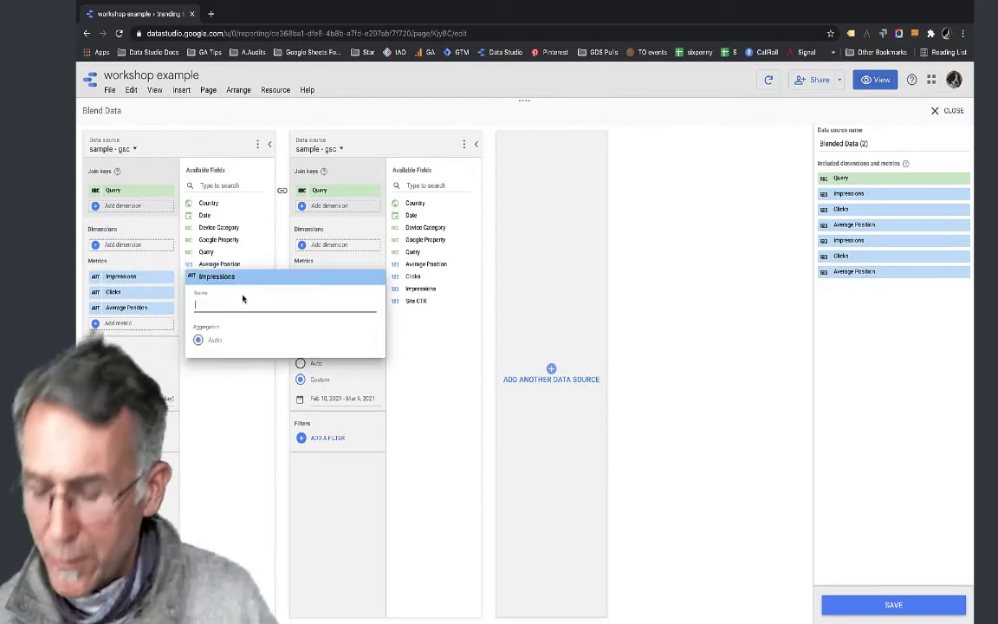
{"action": "type", "text": "P"}
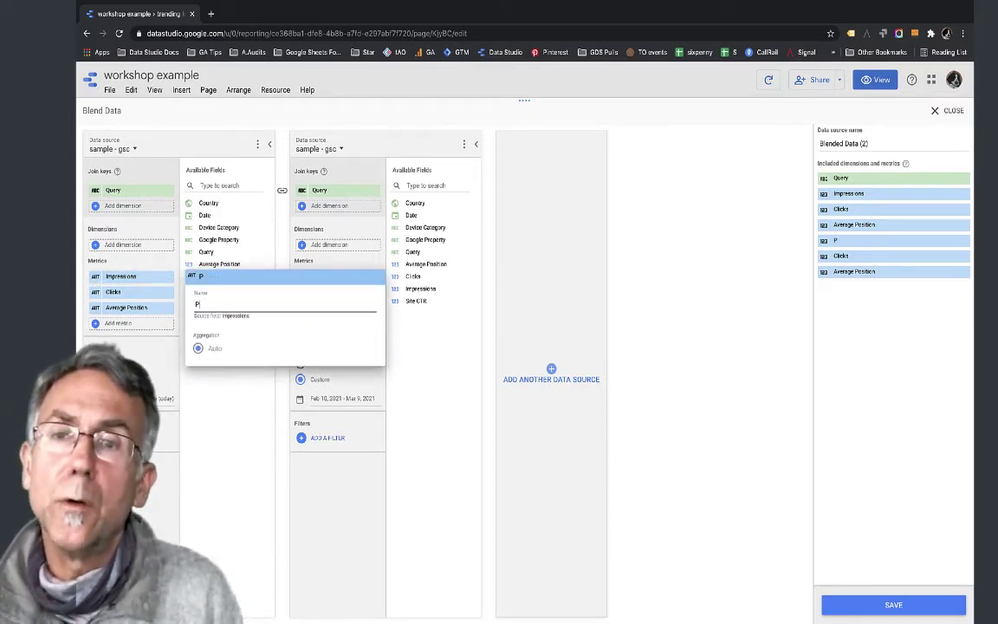
{"action": "type", "text": "rev. "}
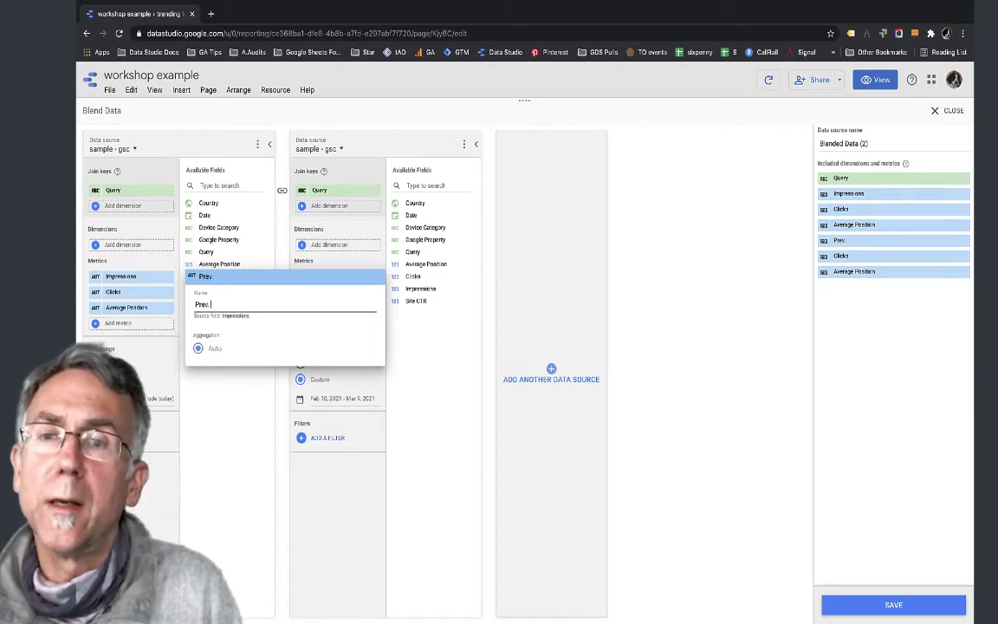
{"action": "type", "text": "Impre"}
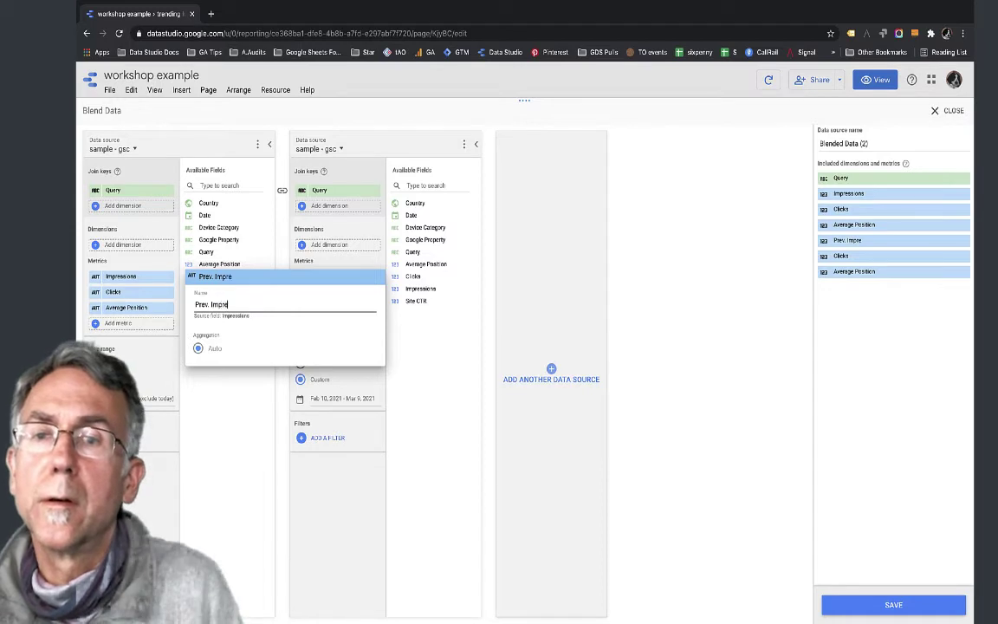
{"action": "type", "text": "ssions"}
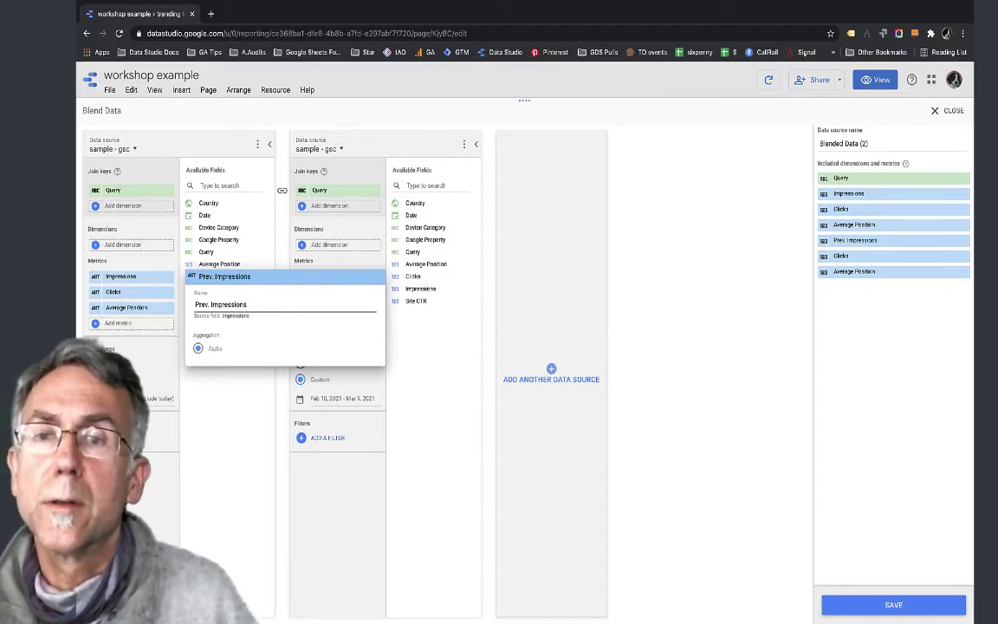
{"action": "left_click", "coordinate": [245, 401]}
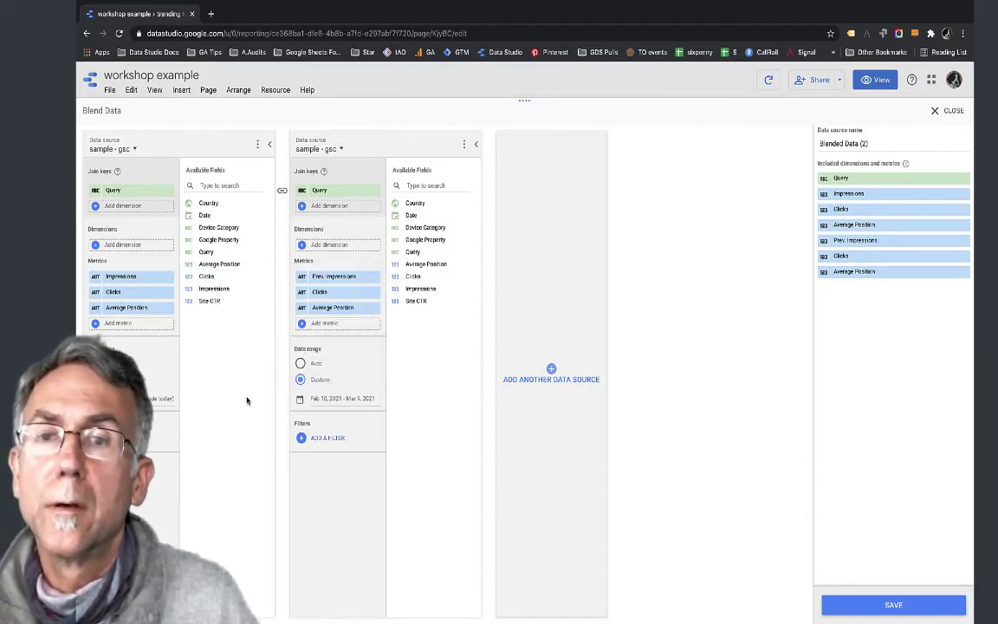
{"action": "left_click", "coordinate": [301, 292]}
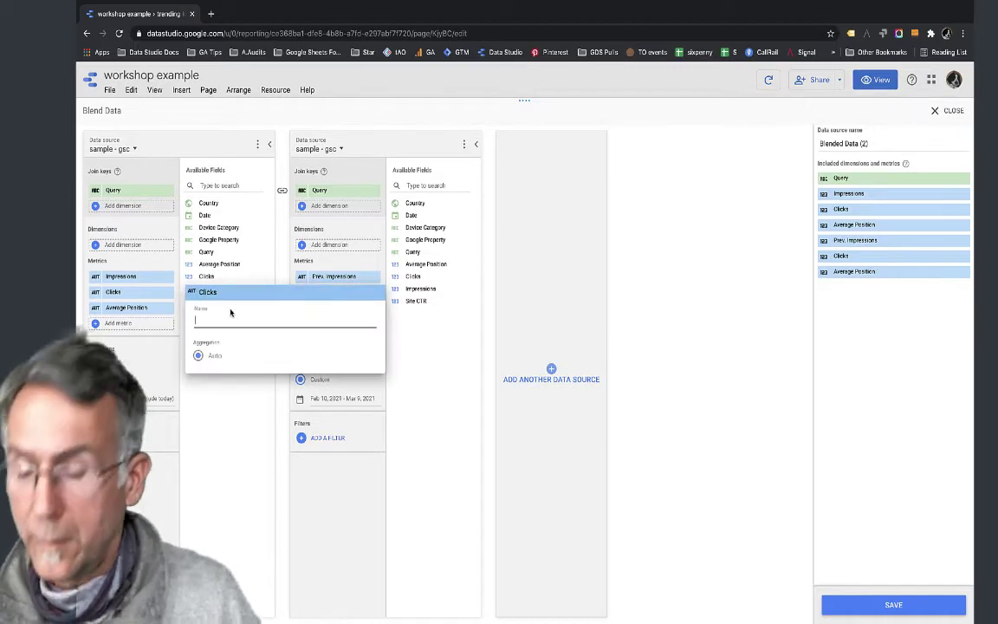
{"action": "type", "text": "Prev"}
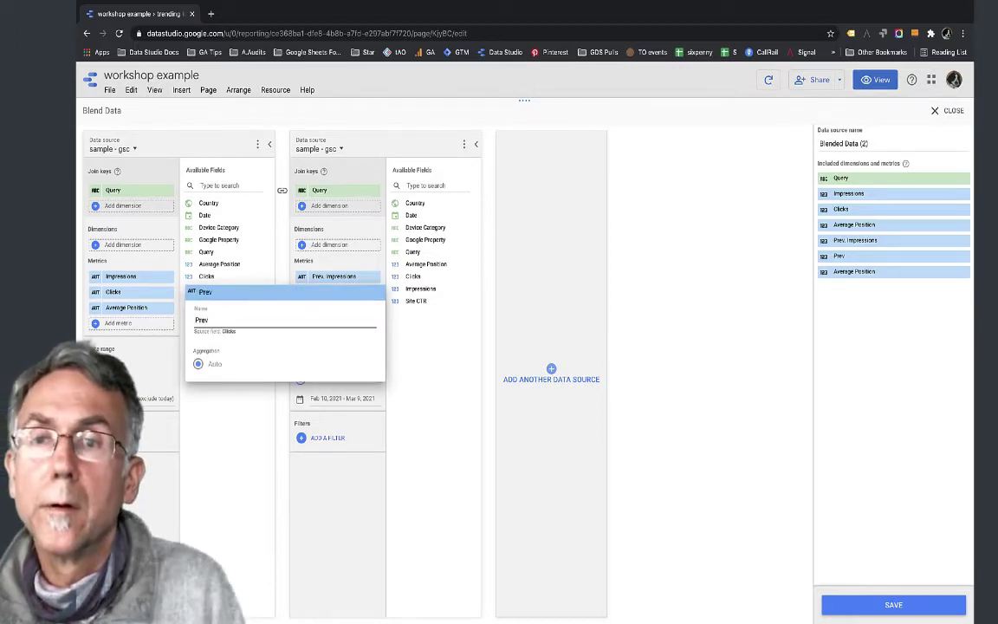
{"action": "type", "text": ". Clicks"}
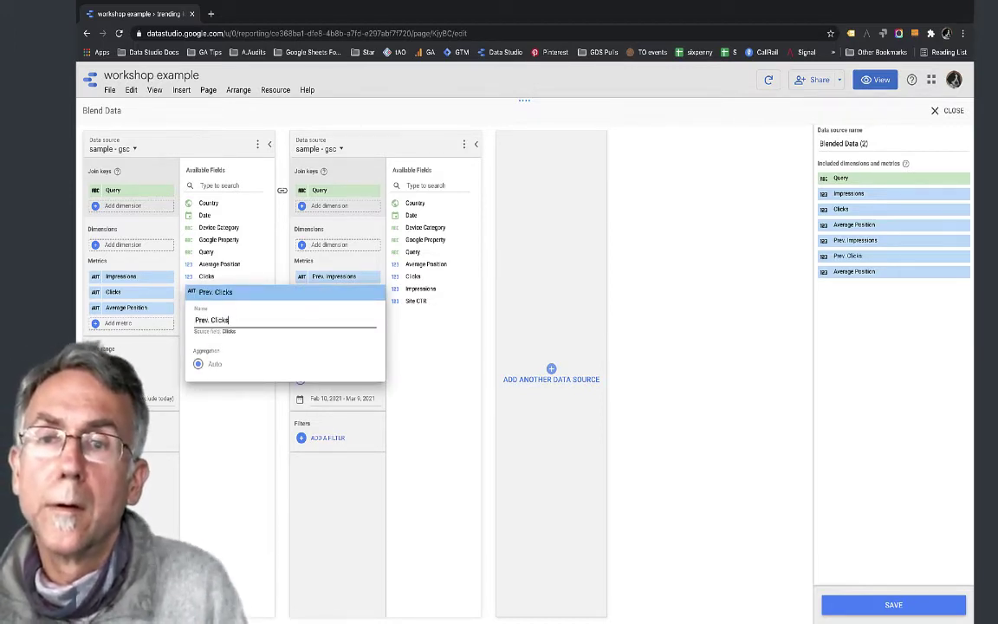
{"action": "left_click", "coordinate": [216, 455]}
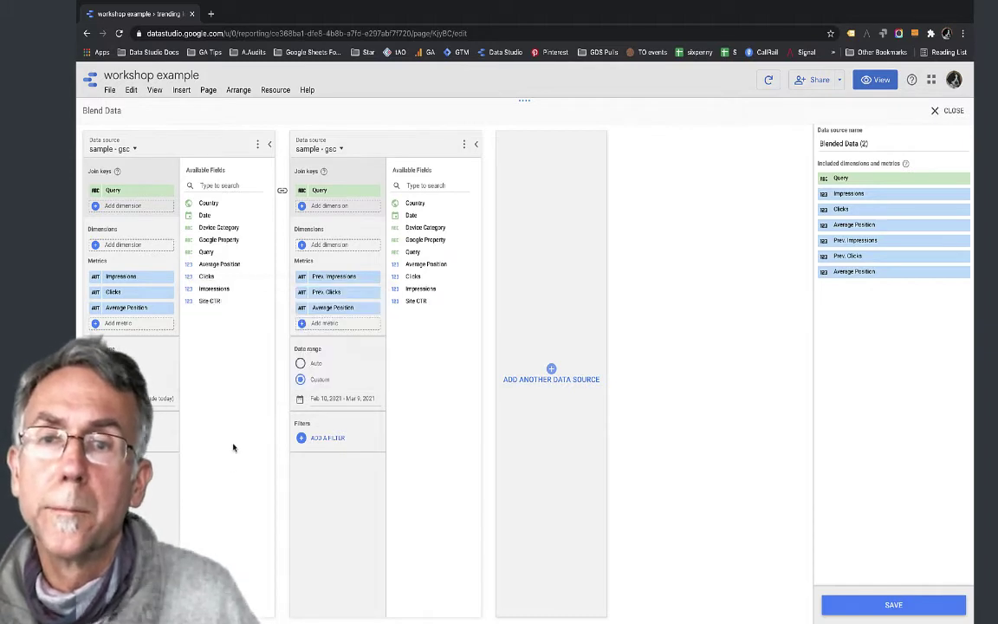
- Rename Average Position to Prev. Position, then save the blend and return to the report
{"action": "left_click", "coordinate": [302, 310]}
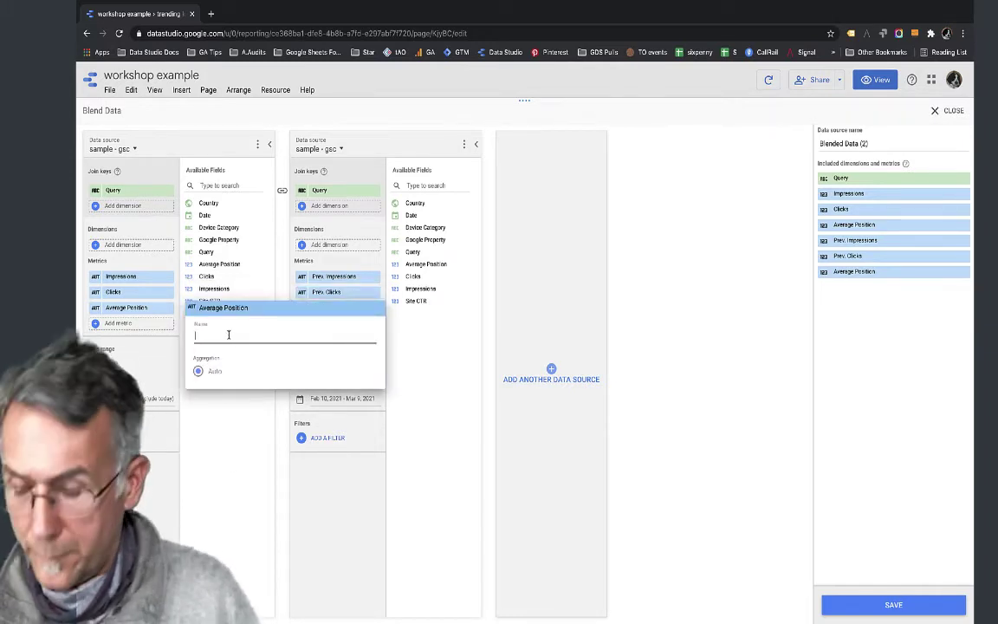
{"action": "type", "text": "Prev"}
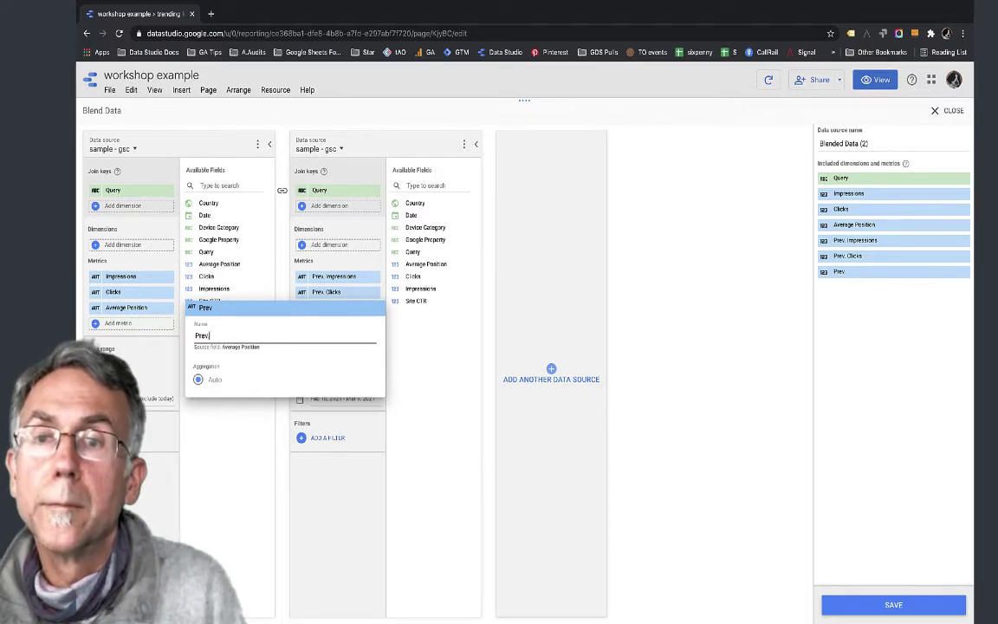
{"action": "type", "text": ". Position"}
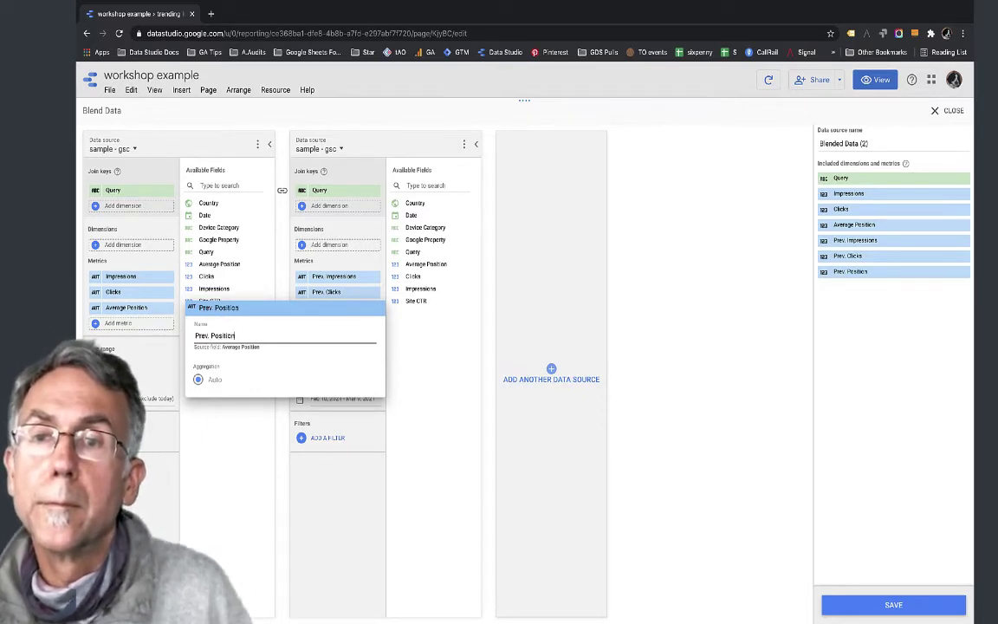
{"action": "left_click", "coordinate": [211, 444]}
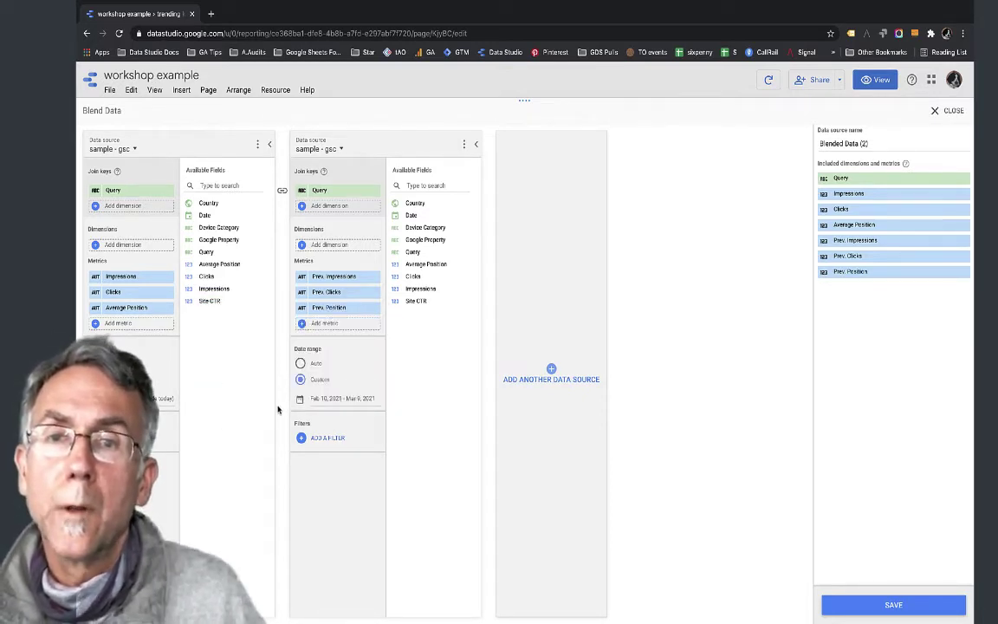
{"action": "left_click", "coordinate": [893, 606]}
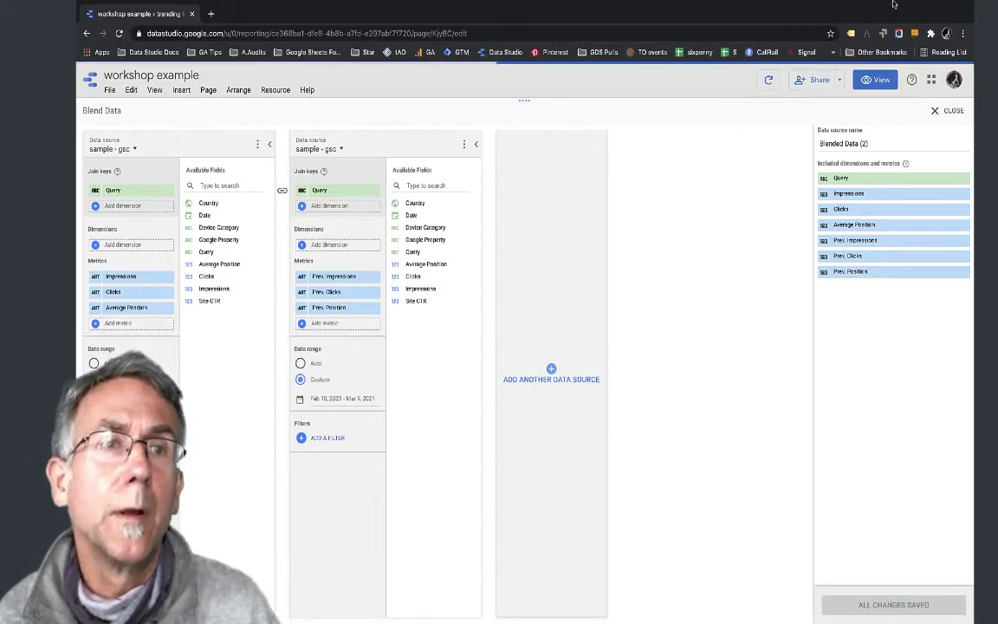
{"action": "left_click", "coordinate": [951, 110]}
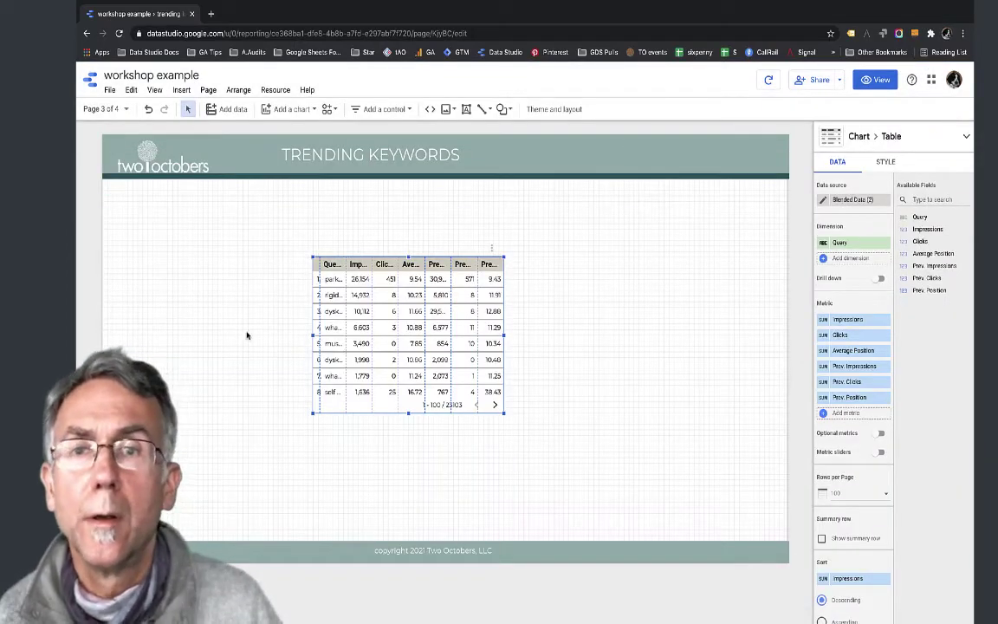
- Move the table up-left, enlarge it to show all columns, and put Prev. Impressions after Impressions
{"action": "left_click_drag", "start_coordinate": [393, 306], "coordinate": [253, 260]}
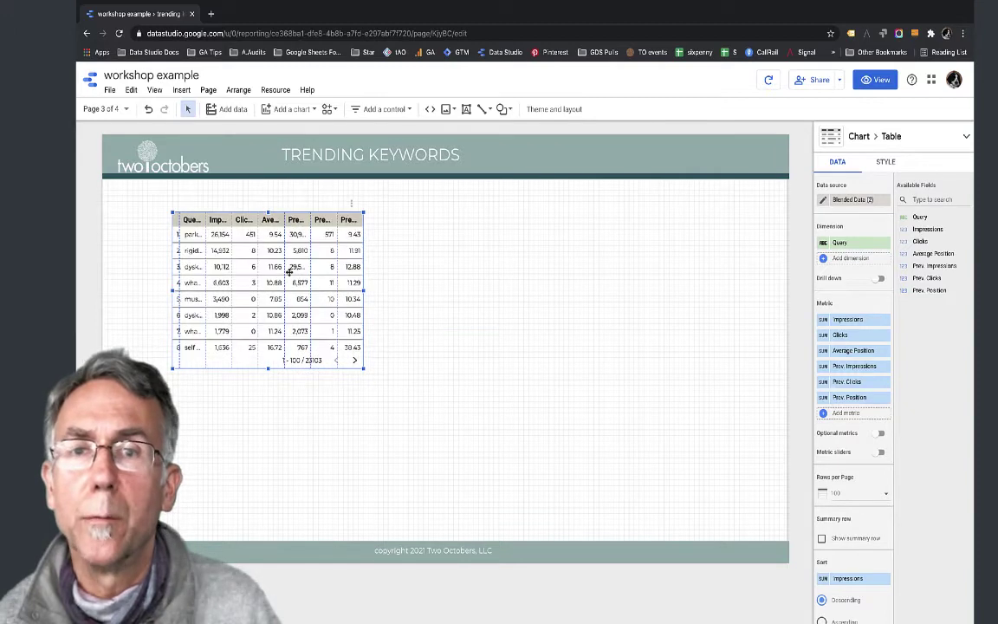
{"action": "left_click_drag", "start_coordinate": [364, 369], "coordinate": [705, 447]}
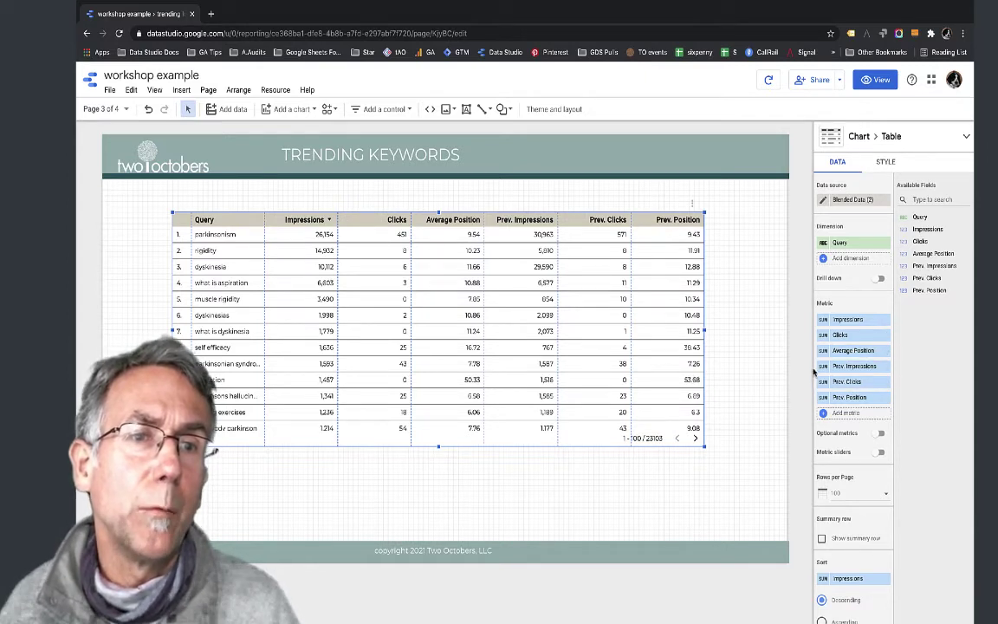
{"action": "left_click_drag", "start_coordinate": [827, 371], "coordinate": [846, 336]}
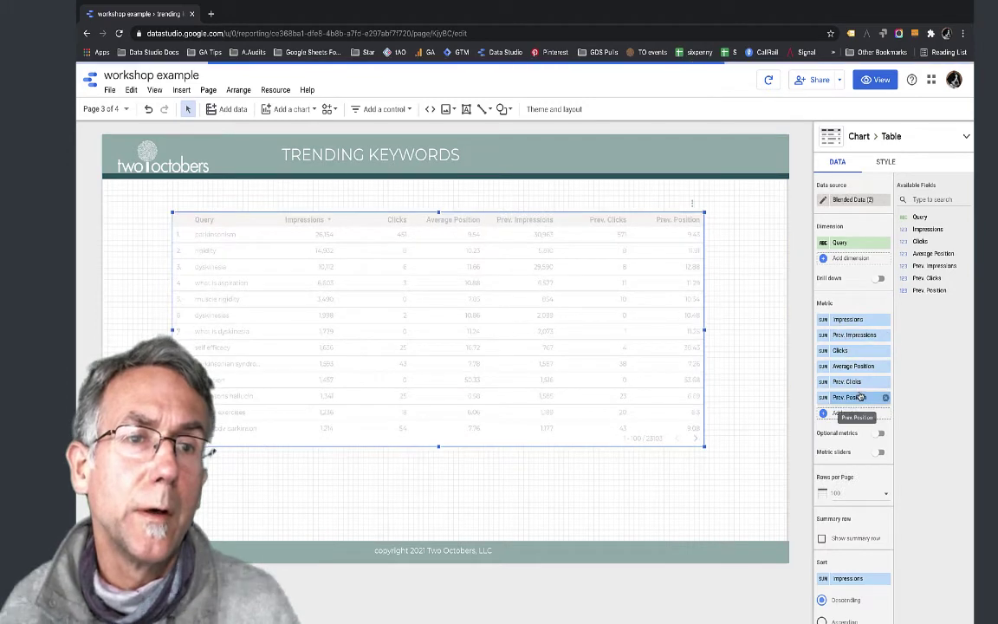
- Place Prev. Clicks directly after Clicks and begin a new calculated field from Add metric
{"action": "left_click_drag", "start_coordinate": [847, 382], "coordinate": [853, 367]}
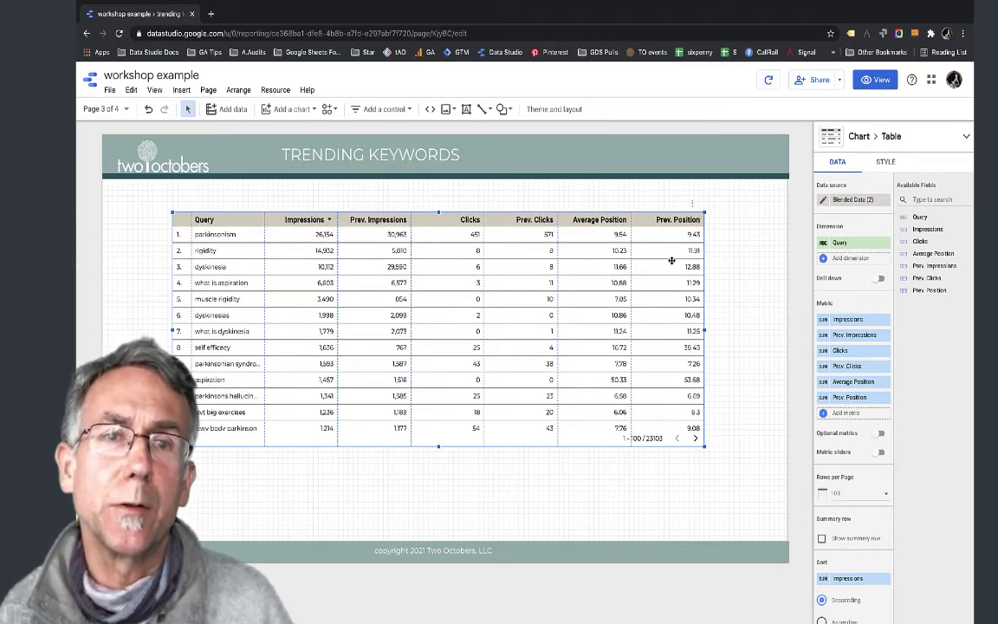
{"action": "left_click", "coordinate": [824, 414]}
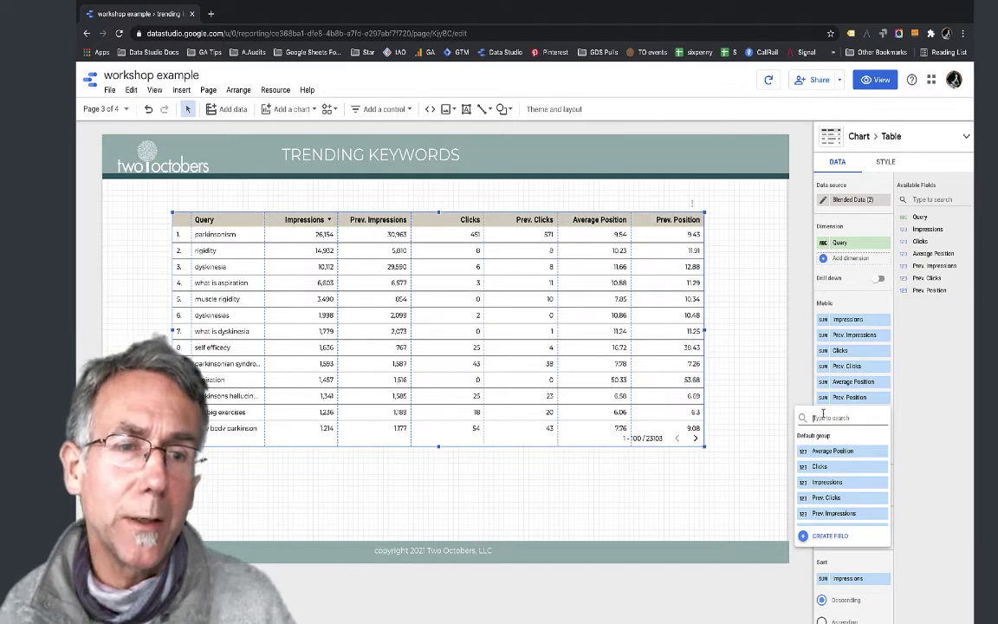
{"action": "left_click", "coordinate": [803, 537]}
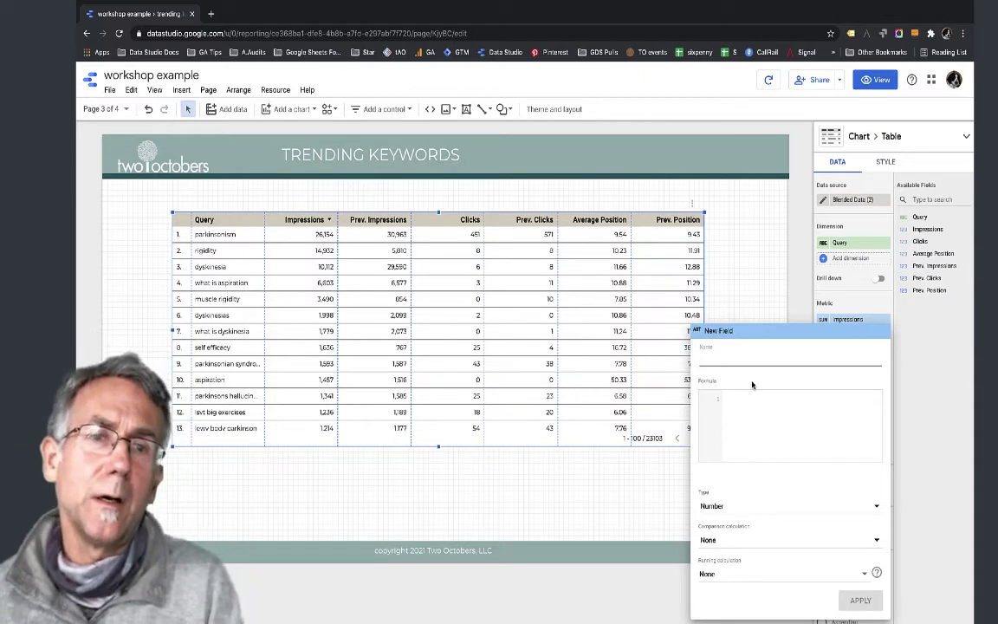
- Write the new field's formula as (Impressions - Prev. Impressions) / Prev. Impressions
{"action": "type", "text": "D"}
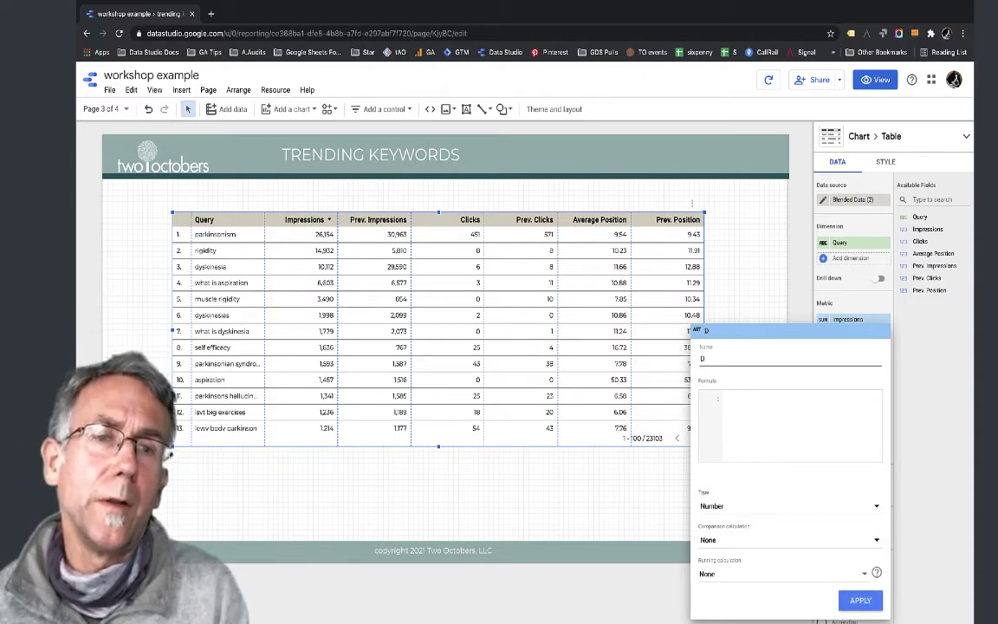
{"action": "key", "text": "BackSpace"}
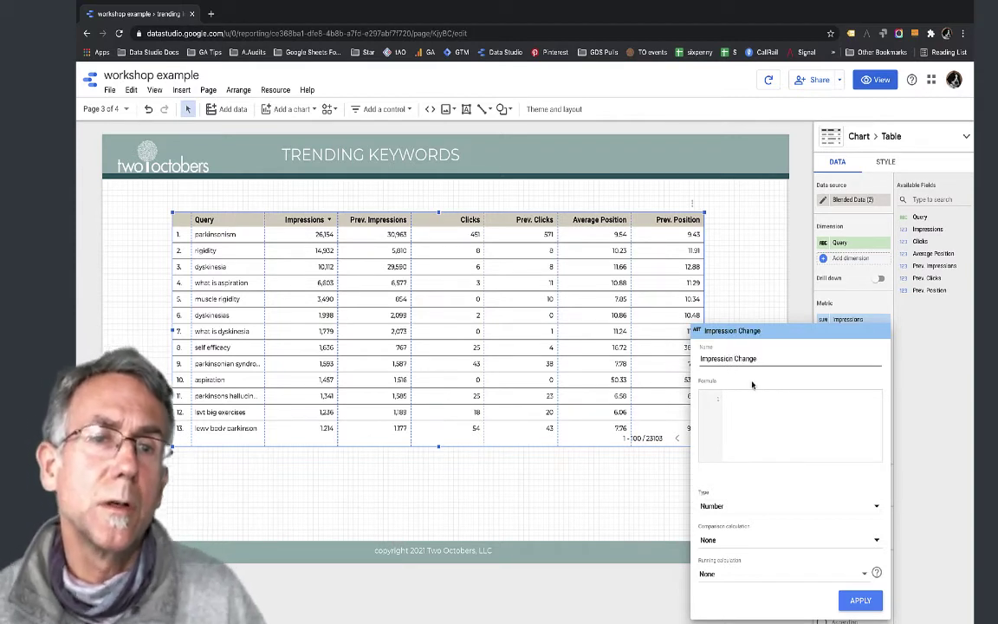
{"action": "left_click", "coordinate": [788, 406]}
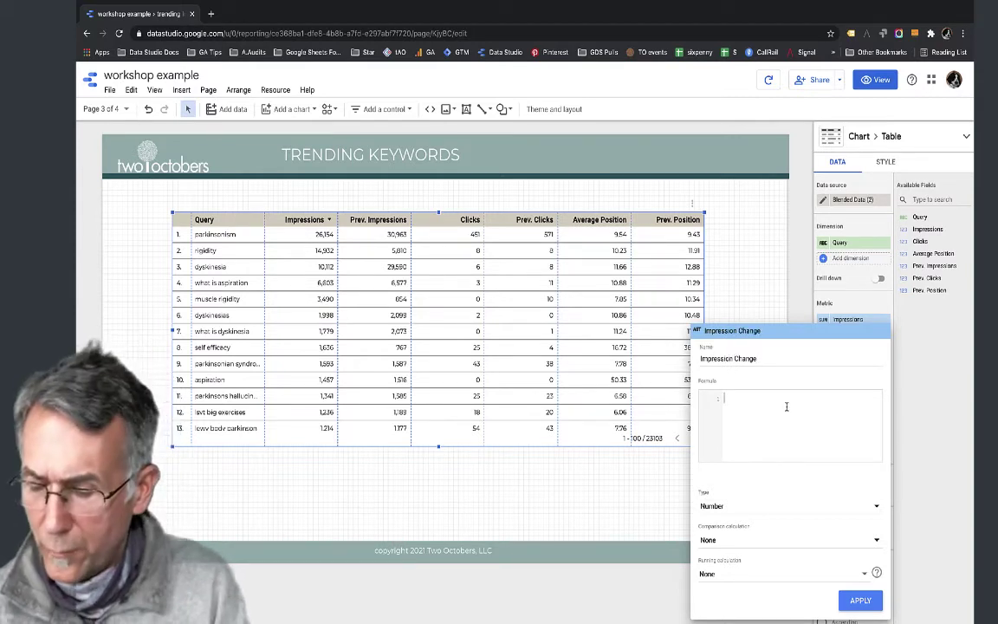
{"action": "type", "text": "("}
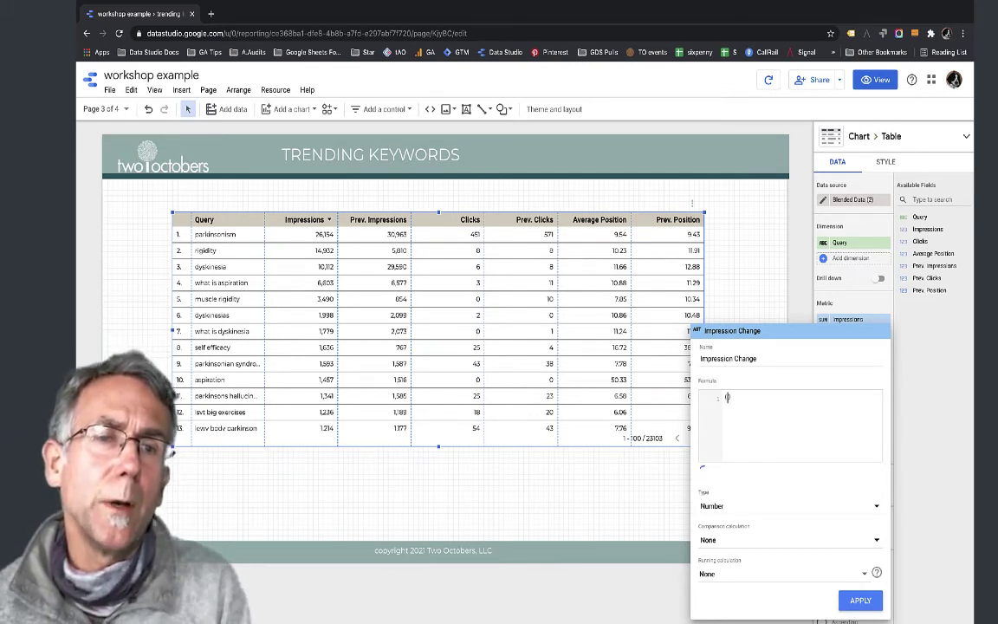
{"action": "type", "text": "Im"}
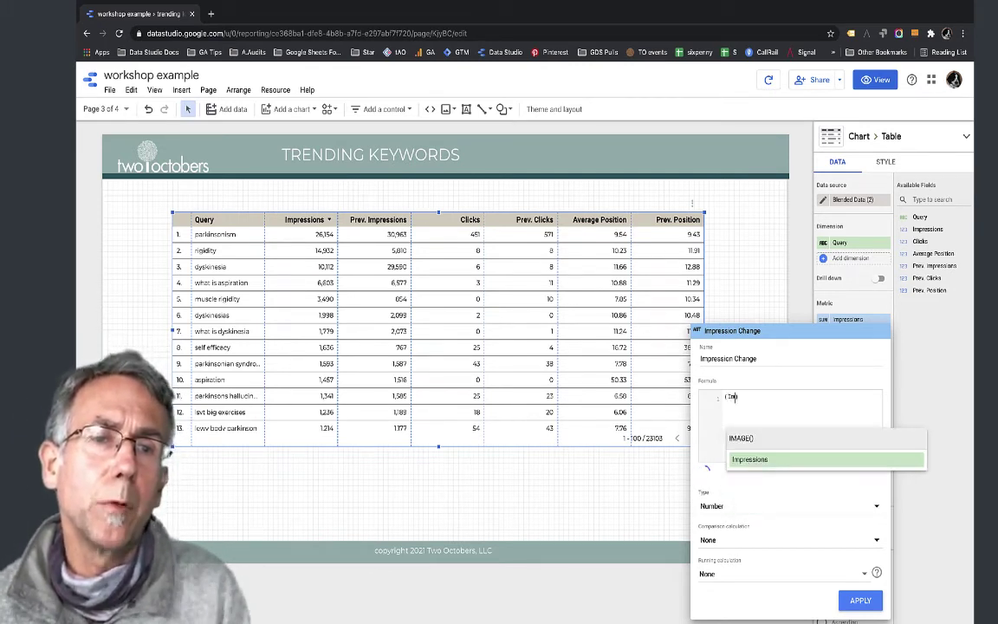
{"action": "left_click", "coordinate": [774, 464]}
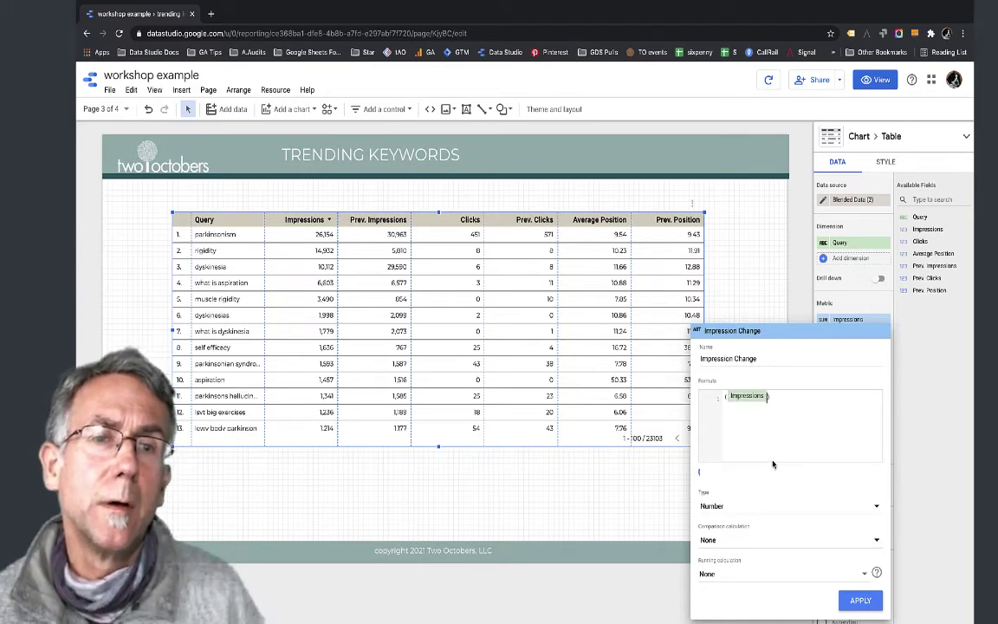
{"action": "type", "text": "-Pr"}
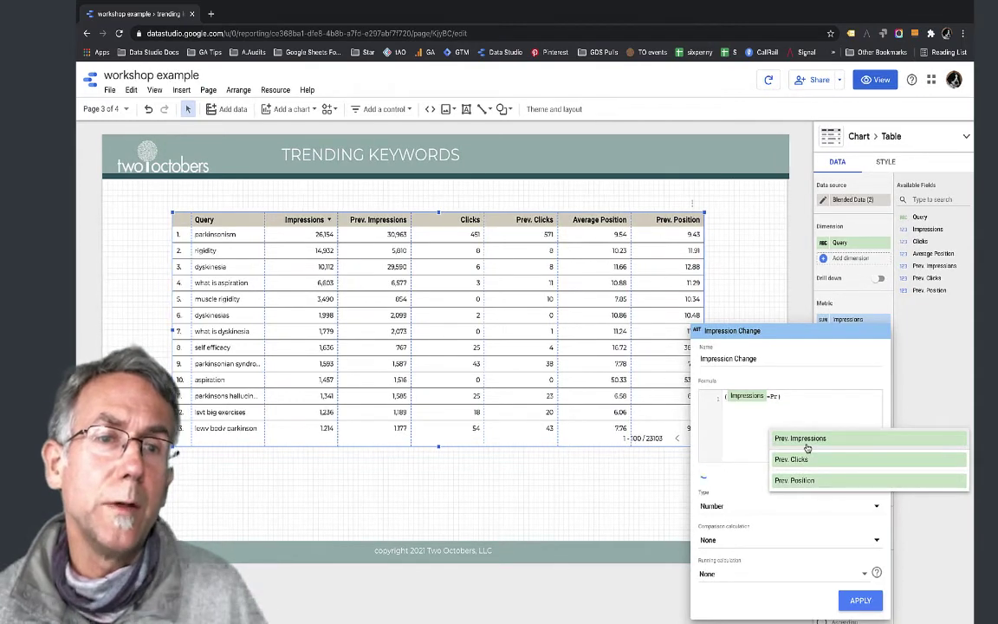
{"action": "left_click", "coordinate": [801, 442]}
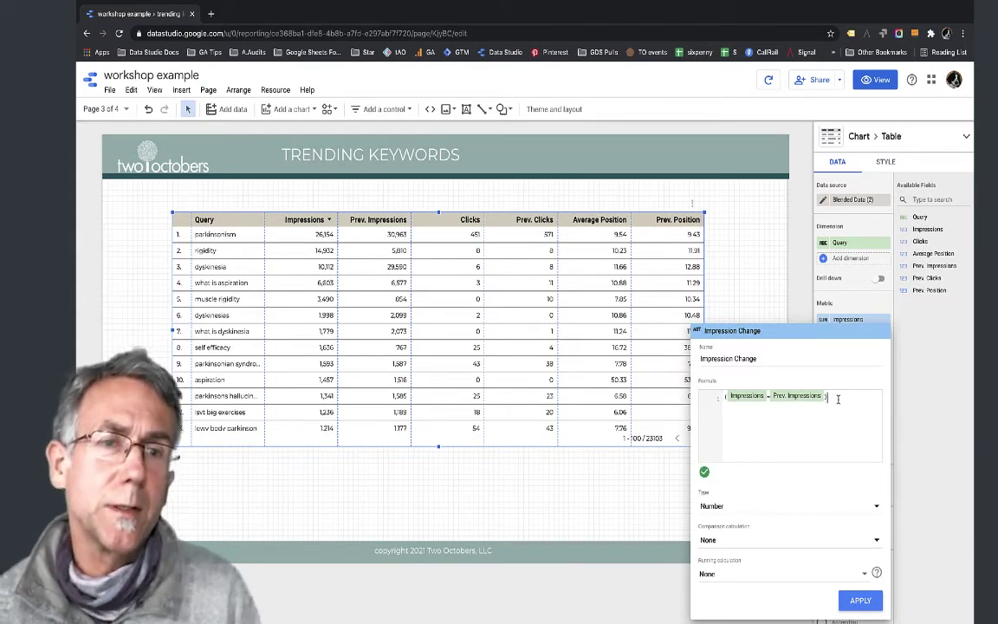
{"action": "type", "text": "/"}
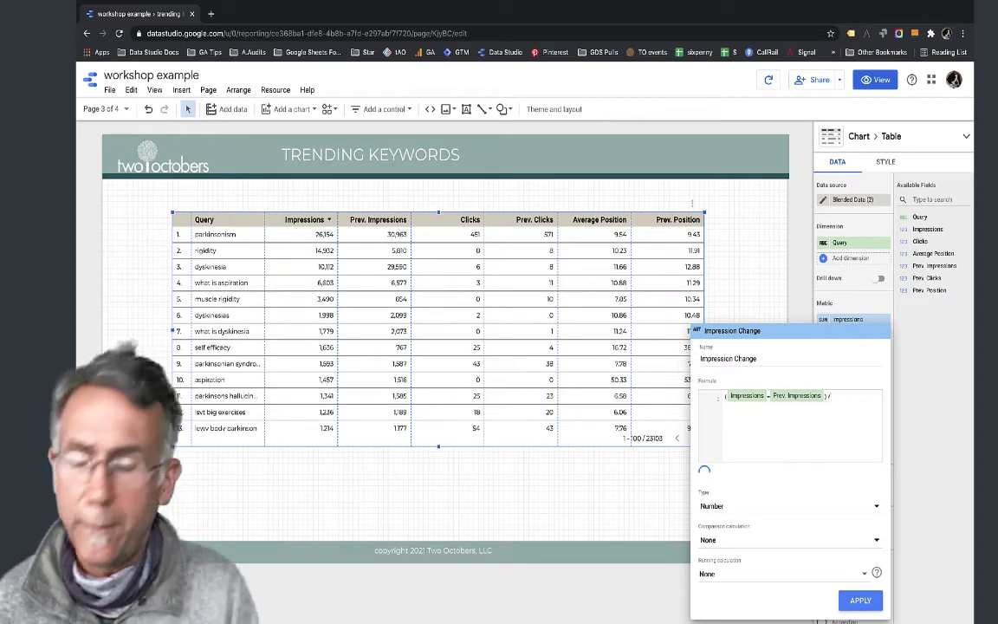
{"action": "type", "text": "Pr"}
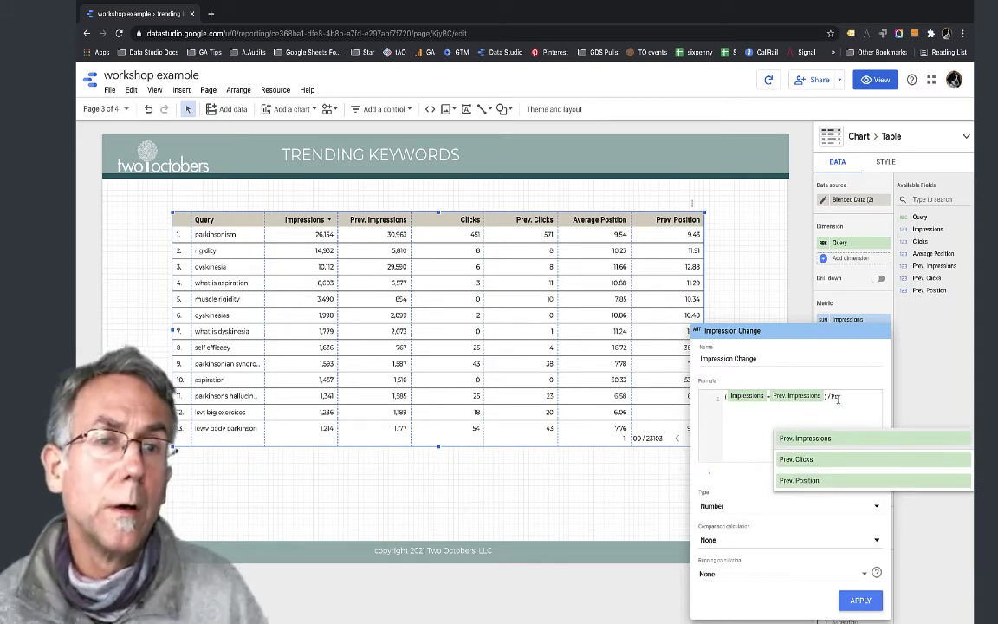
{"action": "left_click", "coordinate": [834, 440]}
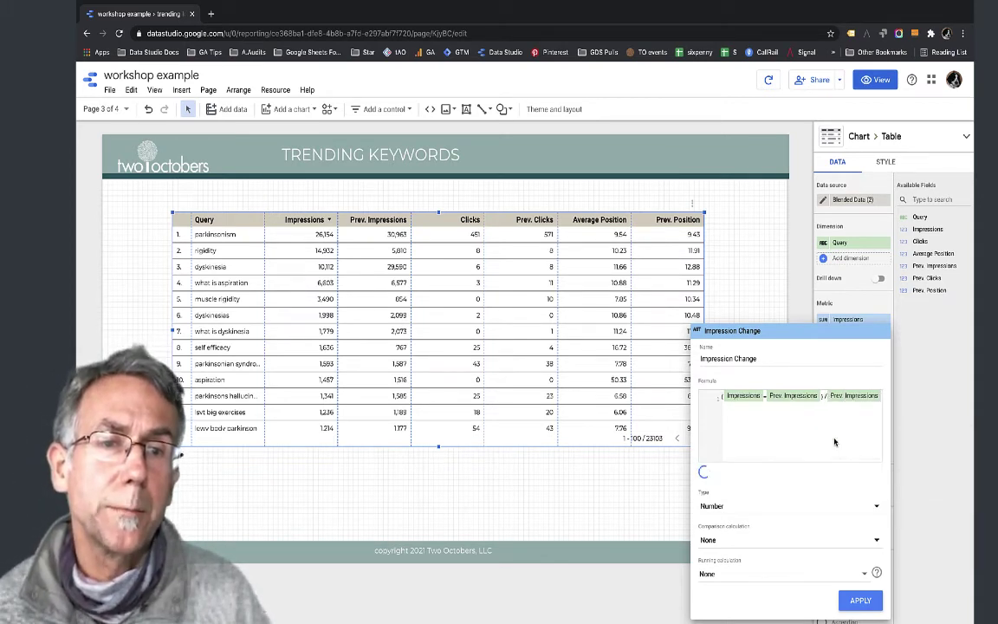
- Format the Impression Change field as Numeric > Percent and apply it
{"action": "left_click", "coordinate": [730, 511]}
{"action": "mouse_move", "coordinate": [747, 519]}
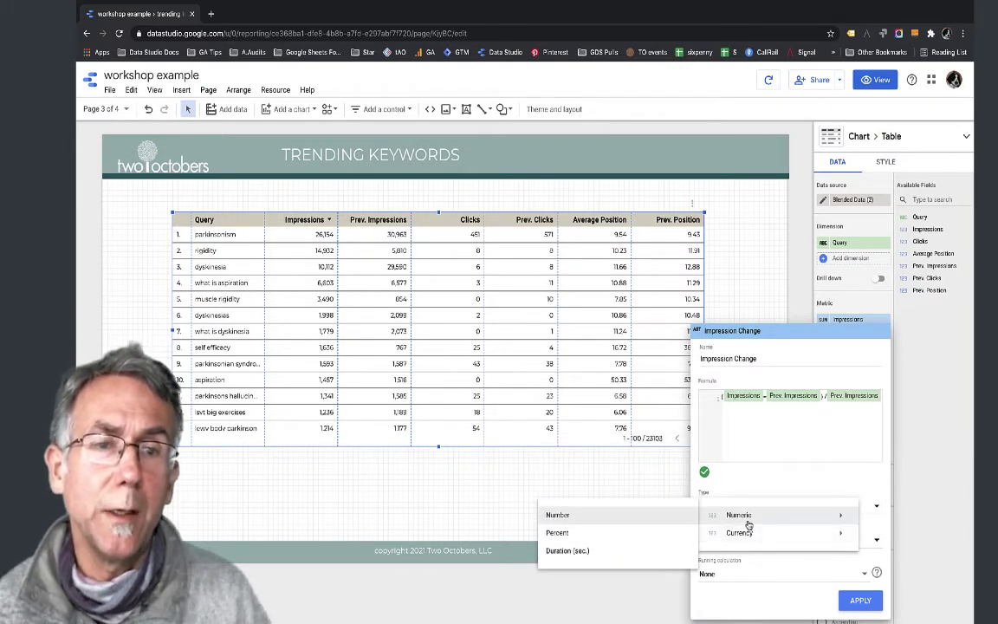
{"action": "left_click", "coordinate": [564, 535]}
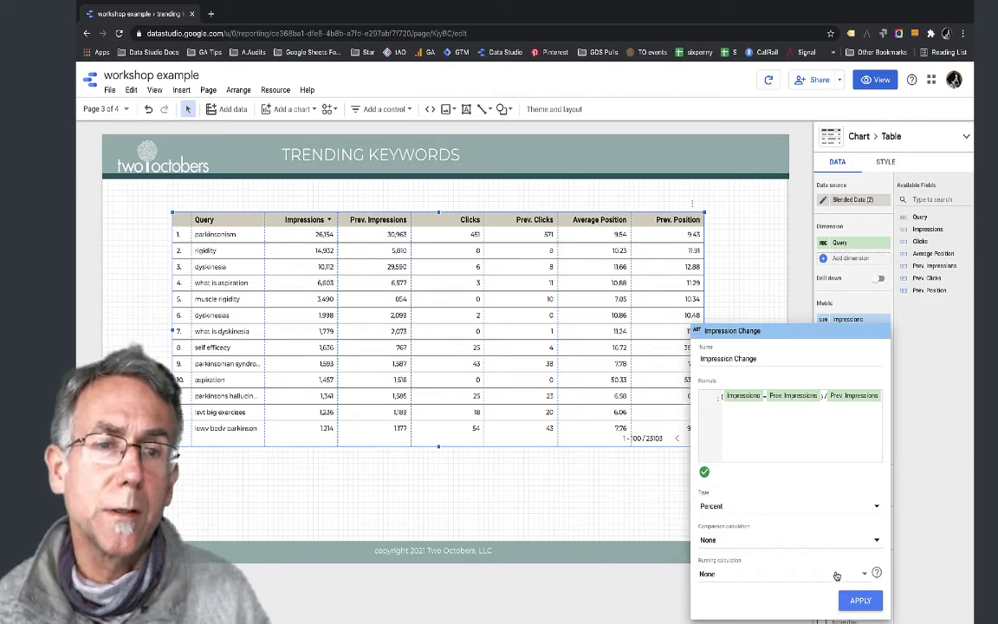
{"action": "left_click", "coordinate": [860, 599]}
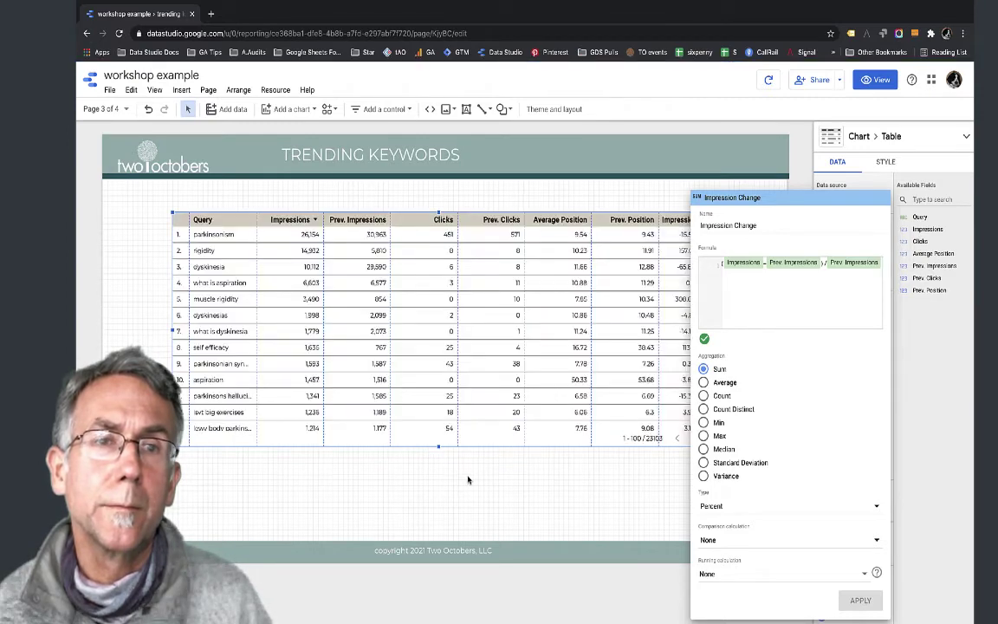
- Move Impression Change after Prev. Impressions and sort the table by Impression Change, descending
{"action": "left_click", "coordinate": [633, 491]}
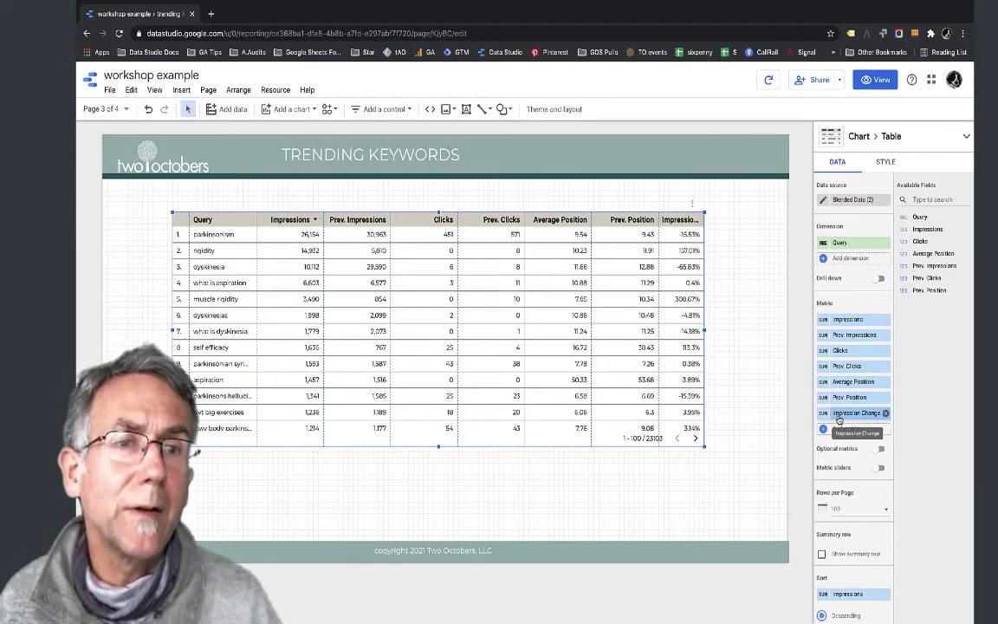
{"action": "left_click_drag", "start_coordinate": [839, 415], "coordinate": [837, 352]}
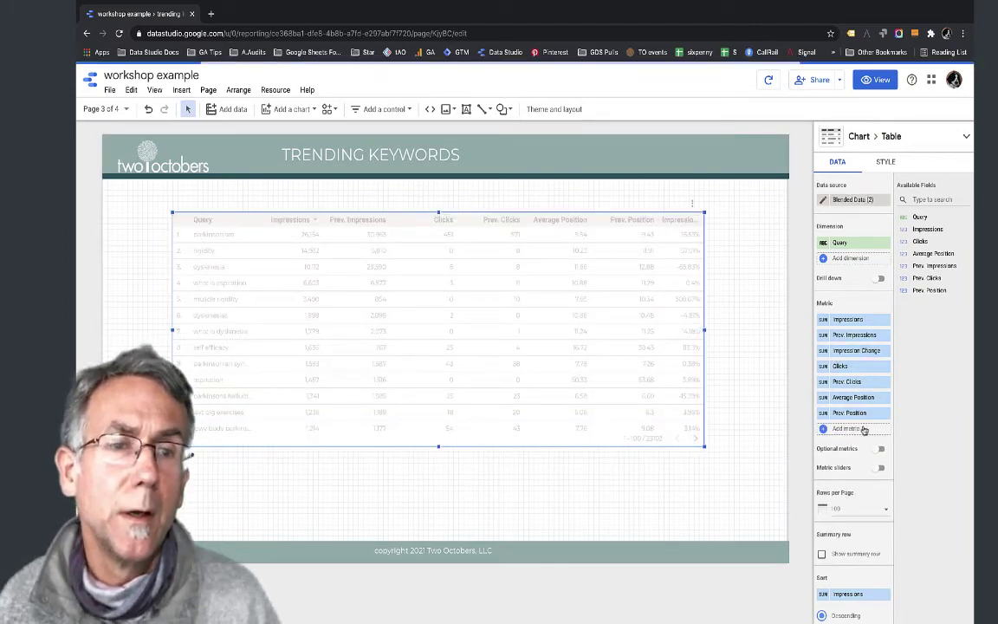
{"action": "scroll", "coordinate": [864, 431], "scroll_direction": "down", "scroll_amount": 5}
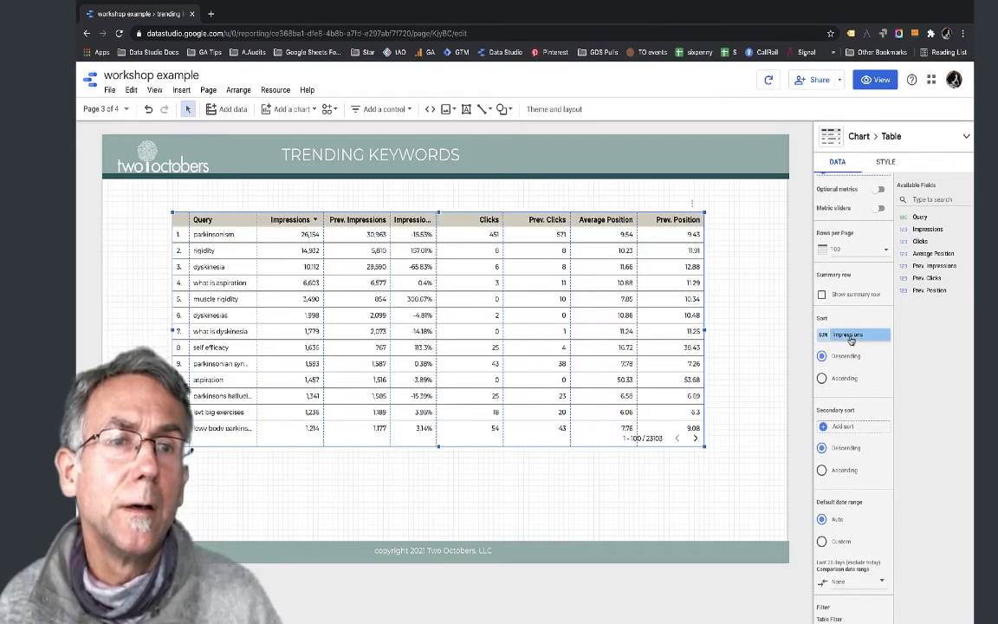
{"action": "left_click", "coordinate": [849, 337]}
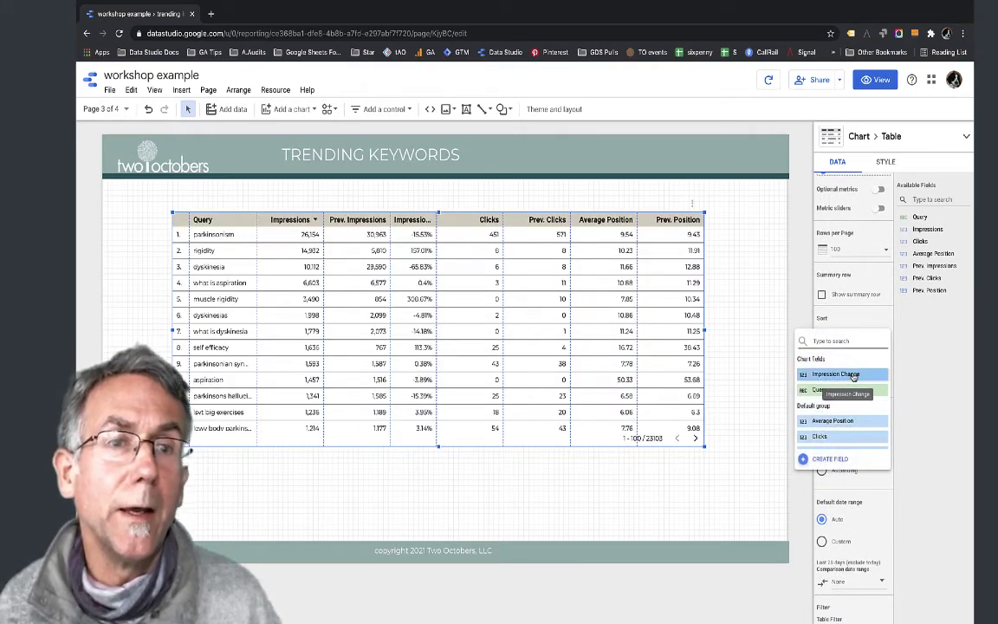
{"action": "left_click", "coordinate": [852, 375]}
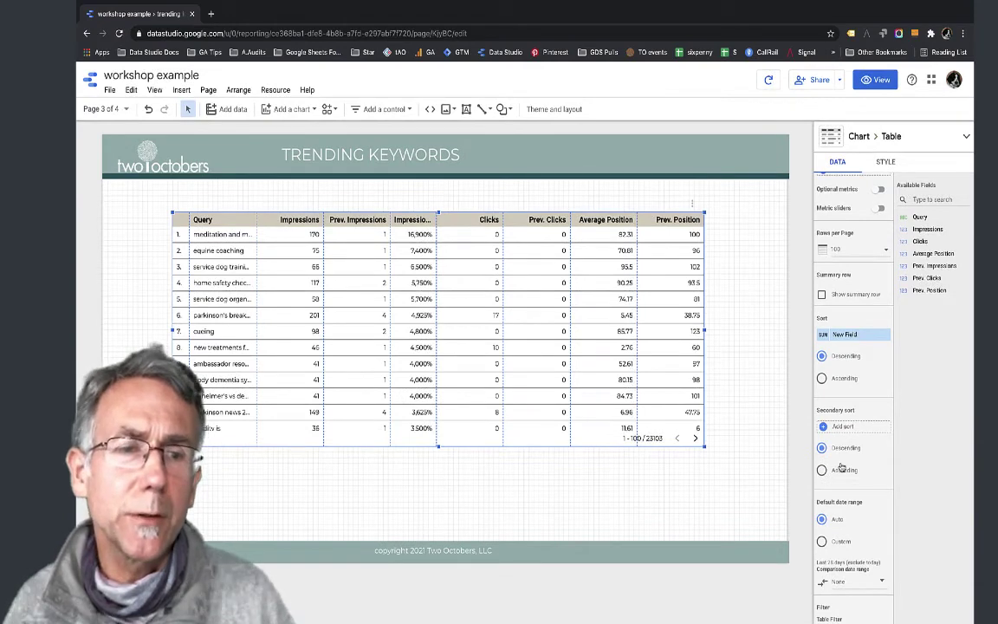
{"action": "scroll", "coordinate": [842, 467], "scroll_direction": "down", "scroll_amount": 3}
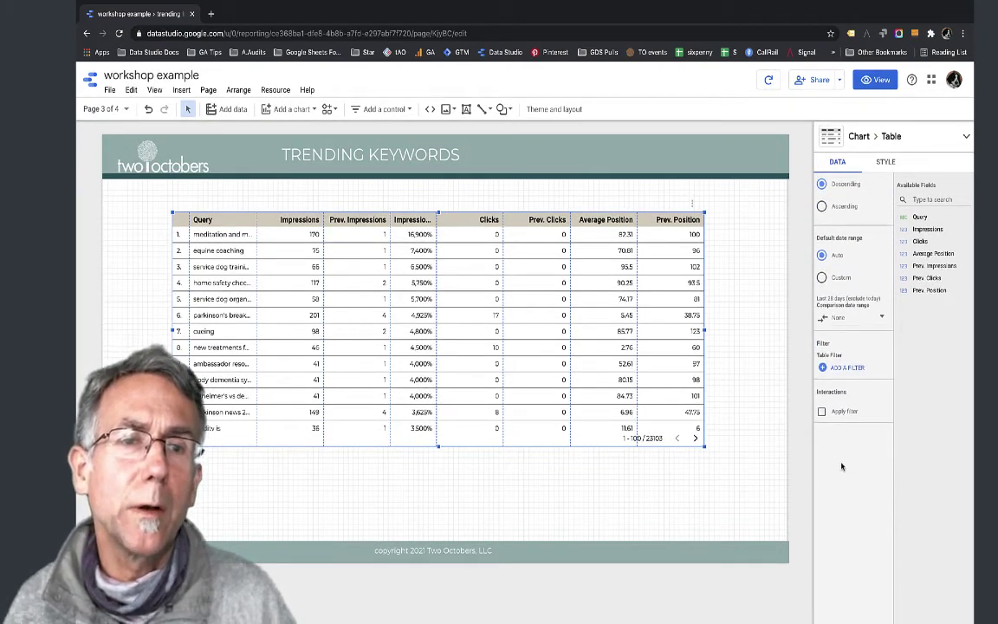
{"action": "scroll", "coordinate": [838, 425], "scroll_direction": "up", "scroll_amount": 5}
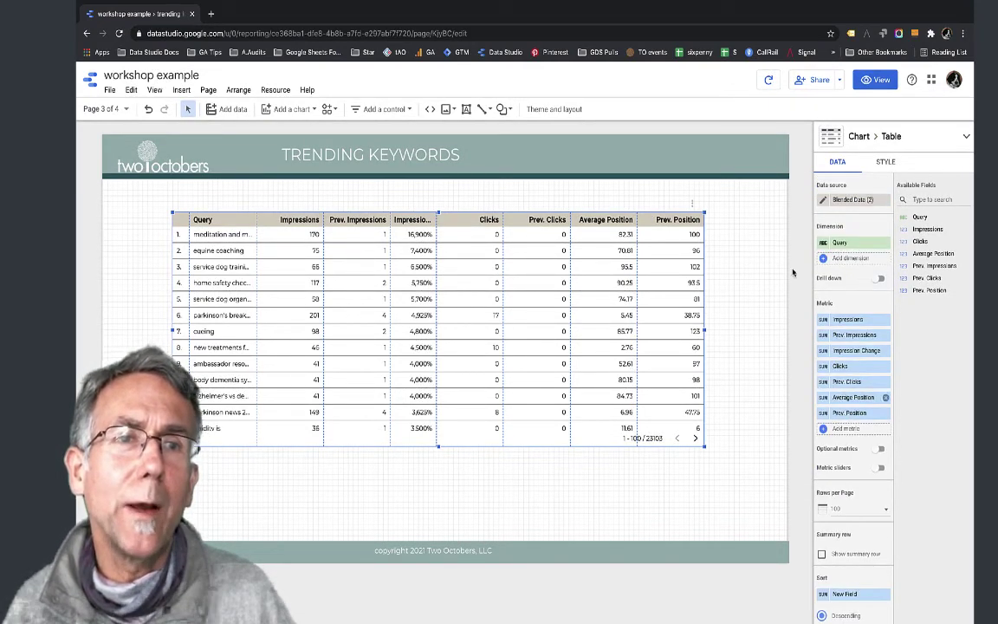
- In the blend editor, create a filter on the previous-period source named 'impressions > 10'
{"action": "left_click", "coordinate": [823, 201]}
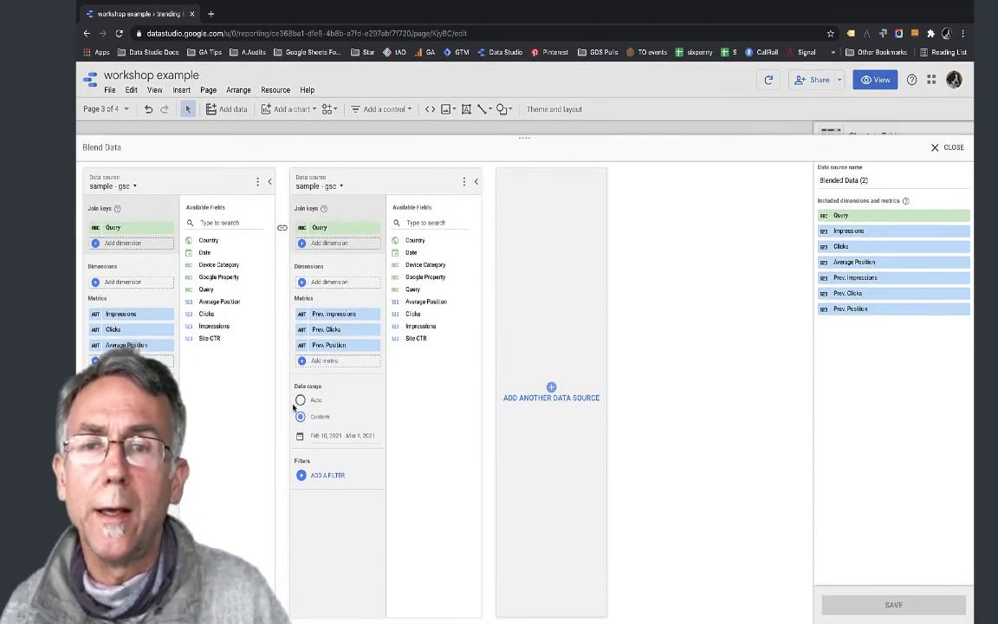
{"action": "left_click", "coordinate": [303, 477]}
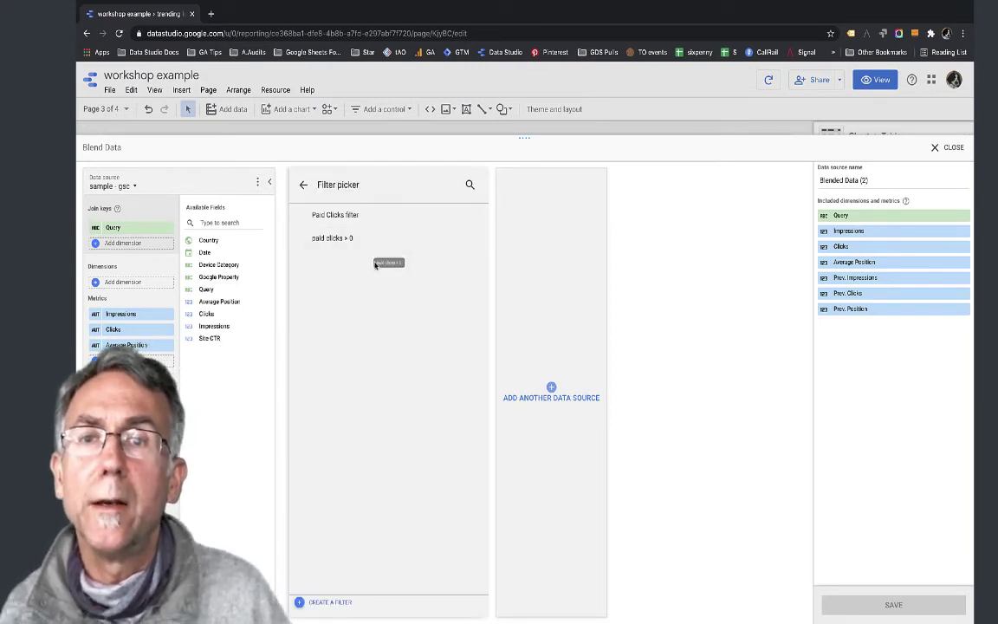
{"action": "left_click", "coordinate": [301, 603]}
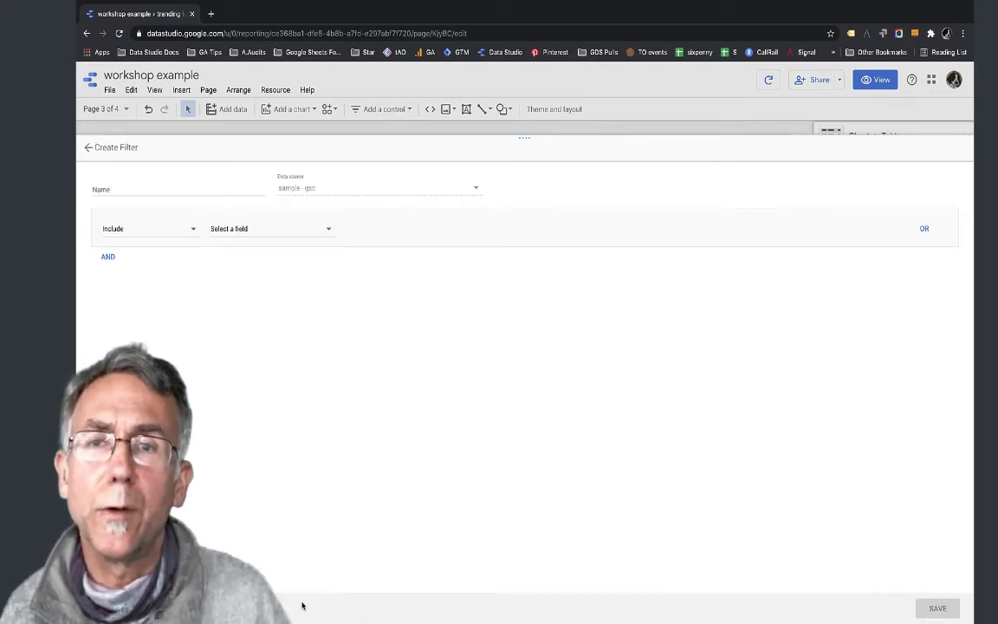
{"action": "left_click", "coordinate": [215, 187]}
{"action": "type", "text": "impress"}
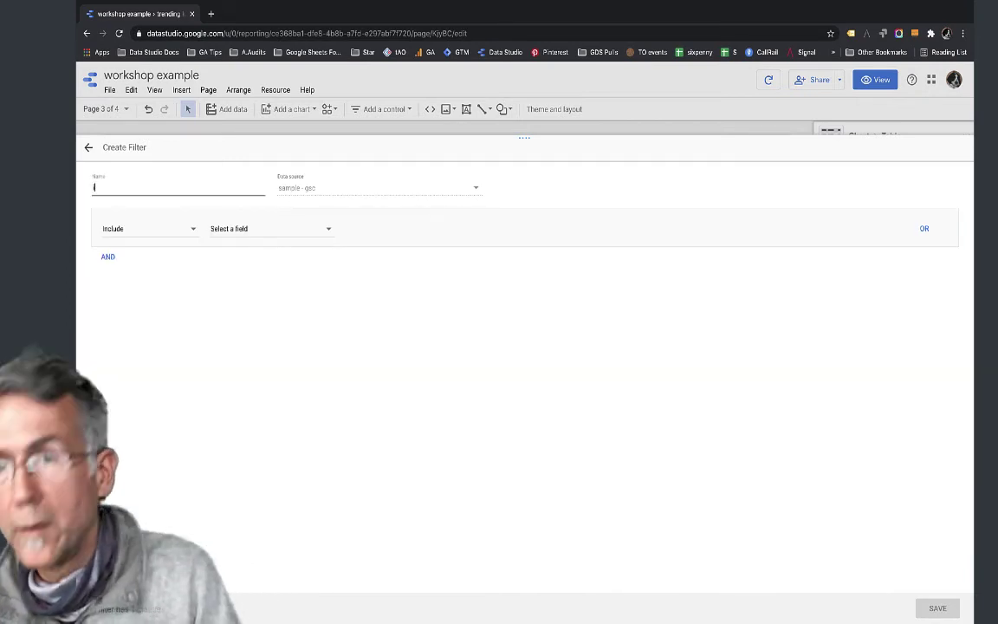
{"action": "type", "text": "ions"}
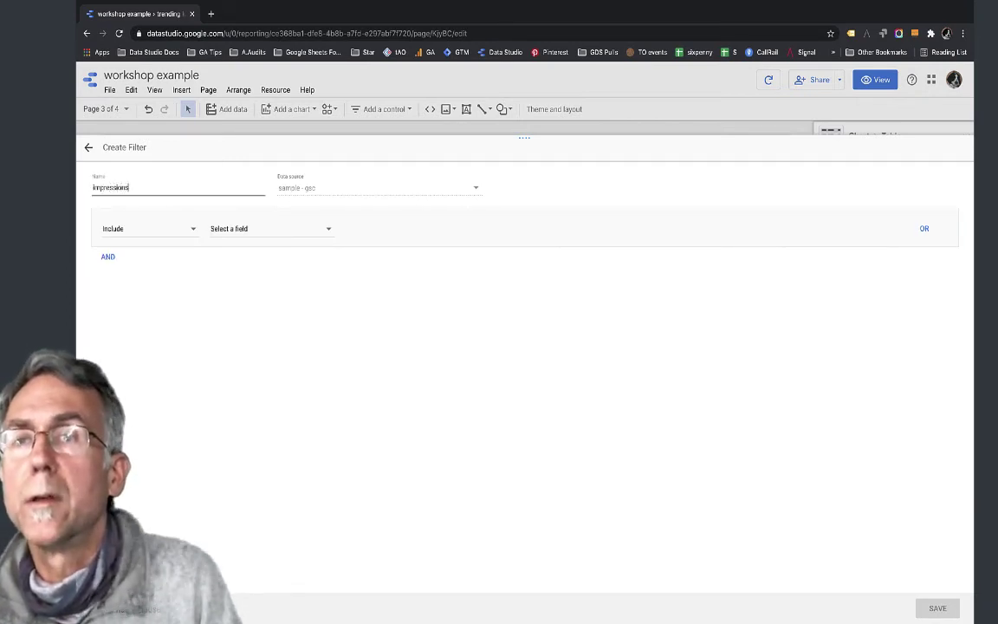
{"action": "type", "text": " > 10"}
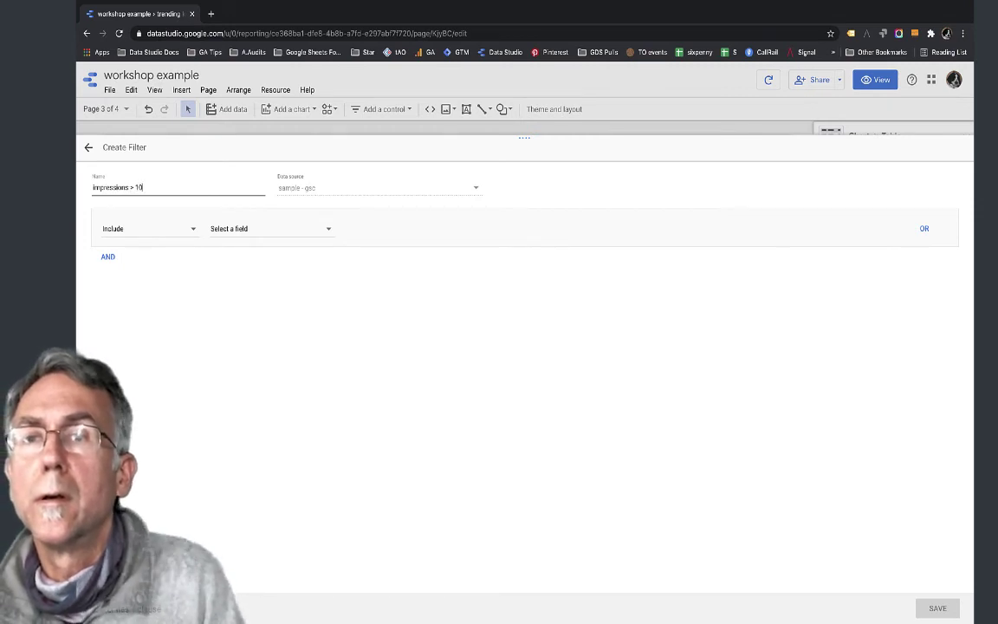
- Set the filter condition to Include Impressions greater than or equal to 10
{"action": "left_click", "coordinate": [304, 232]}
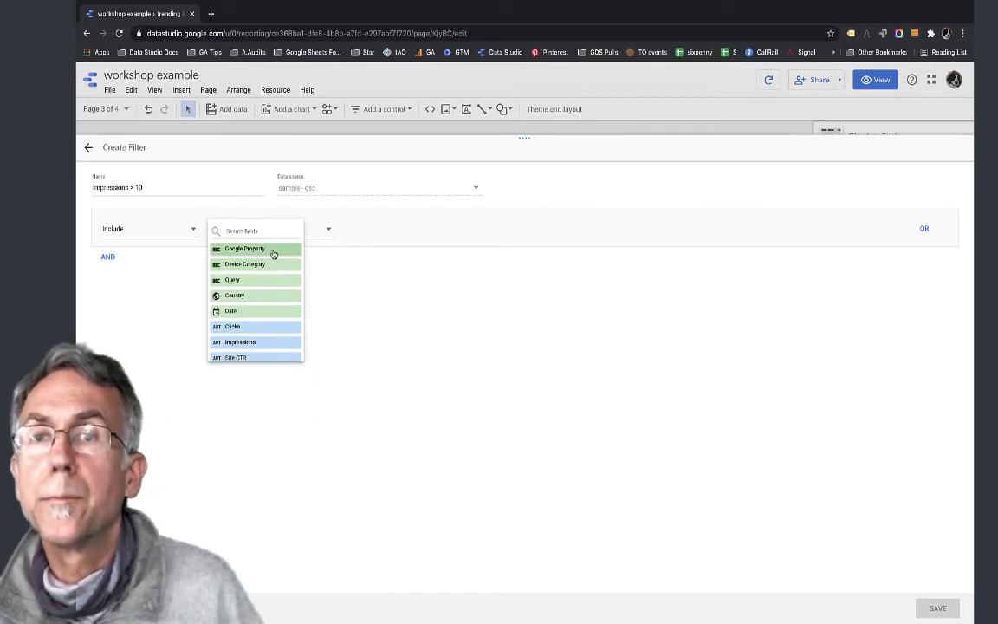
{"action": "left_click", "coordinate": [250, 227]}
{"action": "type", "text": "im"}
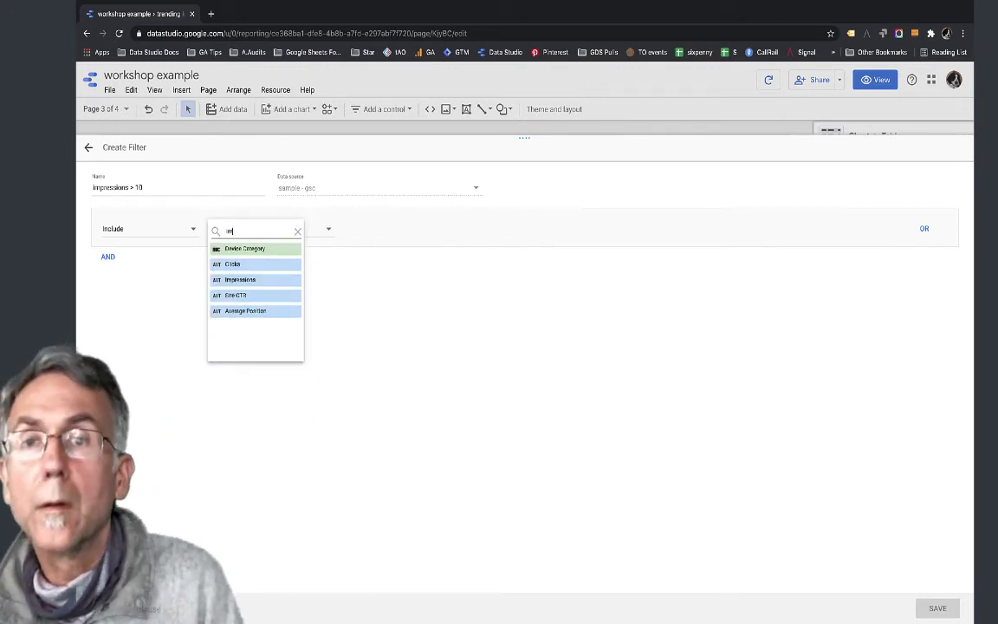
{"action": "left_click", "coordinate": [239, 249]}
{"action": "left_click", "coordinate": [378, 230]}
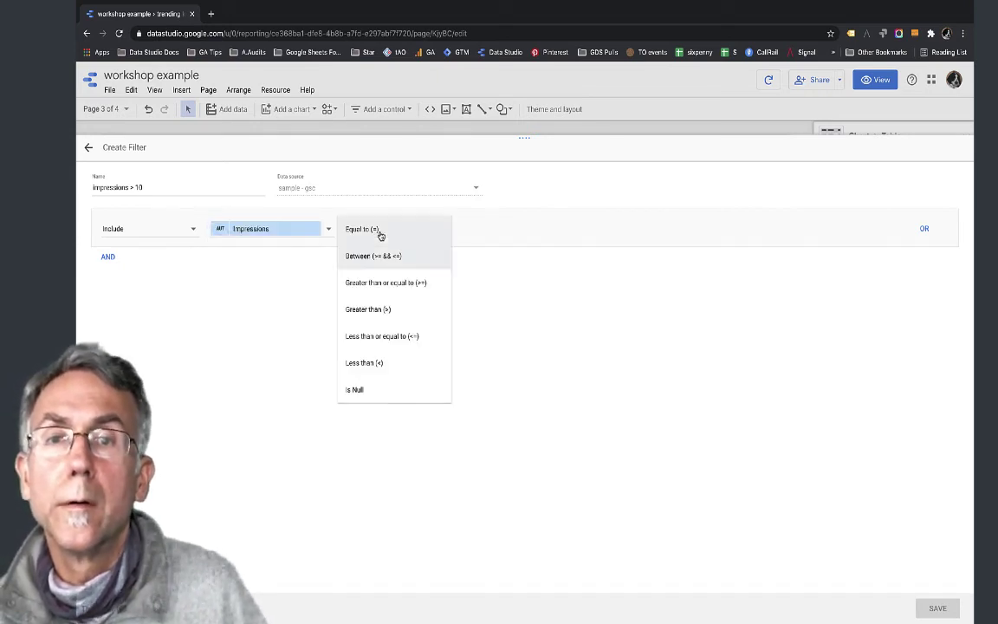
{"action": "left_click", "coordinate": [376, 285]}
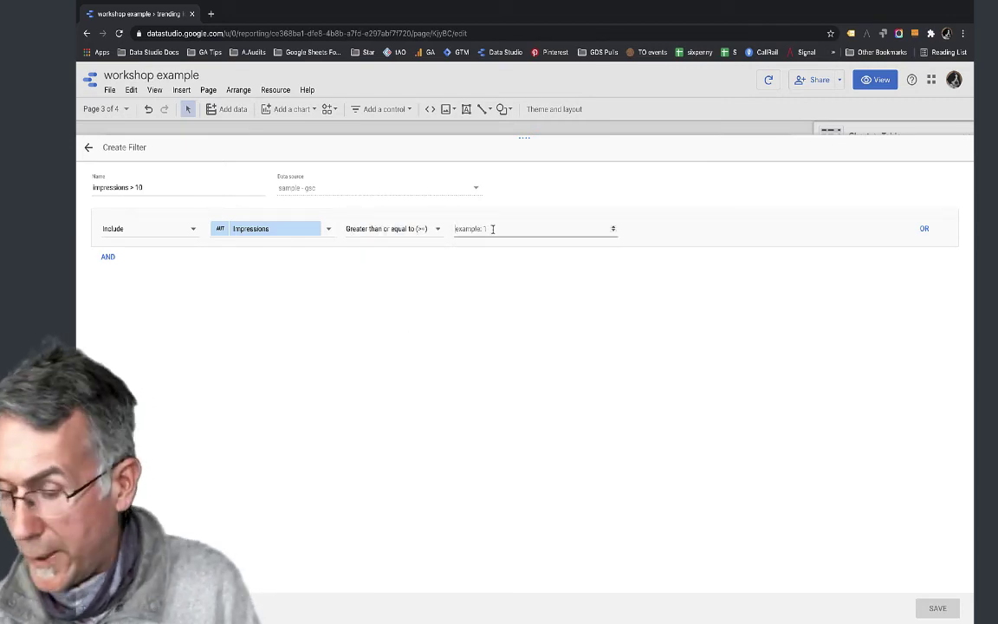
{"action": "type", "text": "10"}
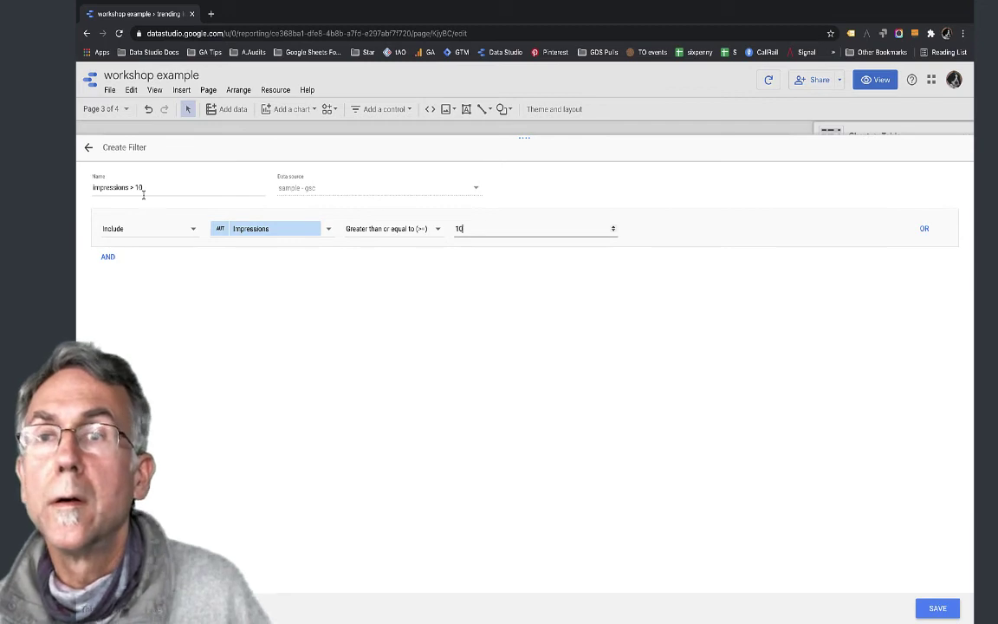
- Rename the filter to 'impressions >= 10', then save the filter and the blend
{"action": "left_click", "coordinate": [139, 188]}
{"action": "type", "text": "="}
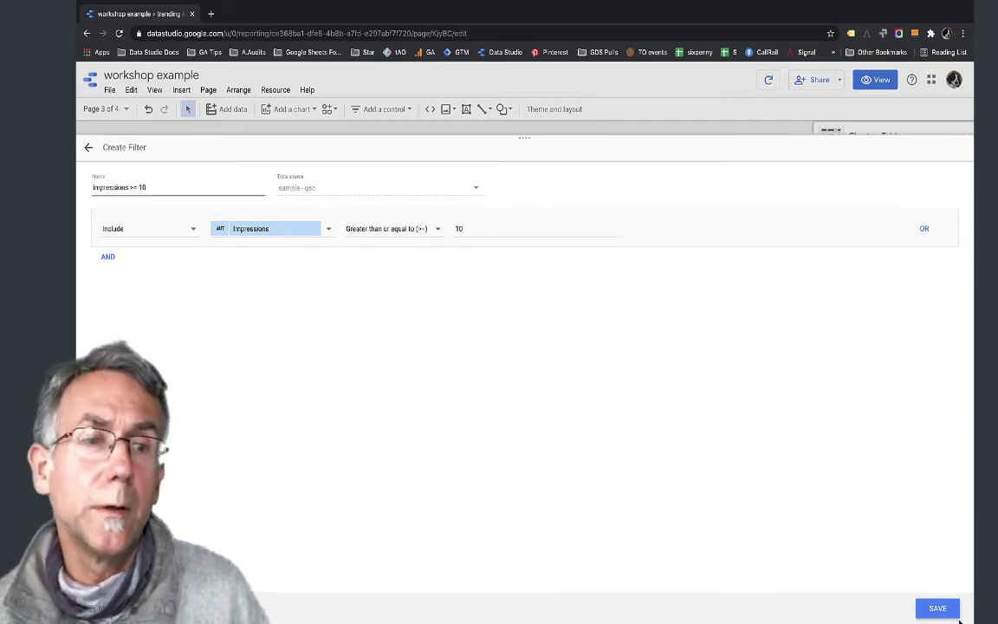
{"action": "left_click", "coordinate": [937, 607]}
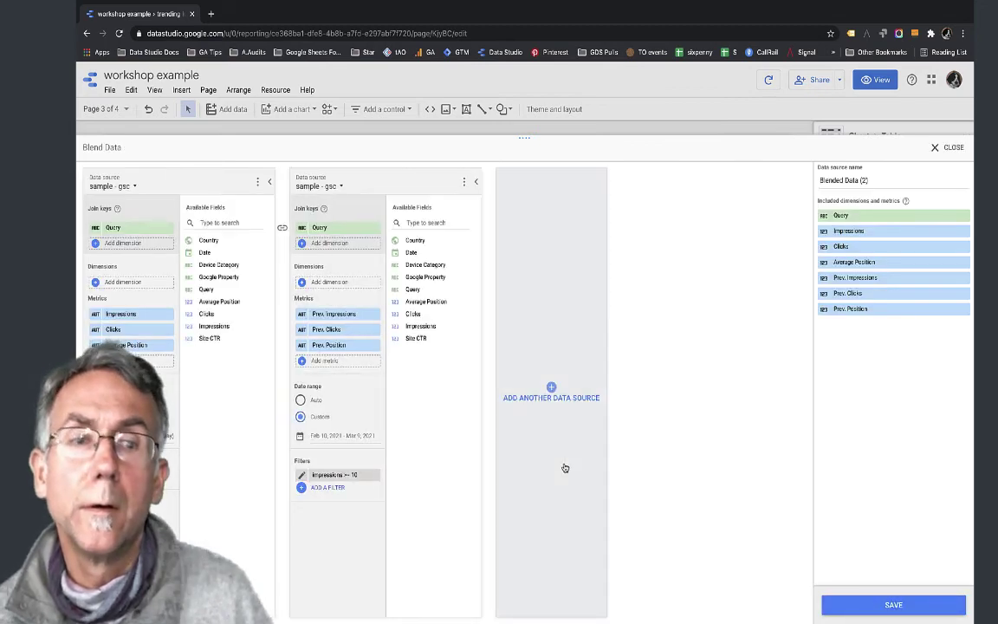
{"action": "left_click", "coordinate": [894, 604]}
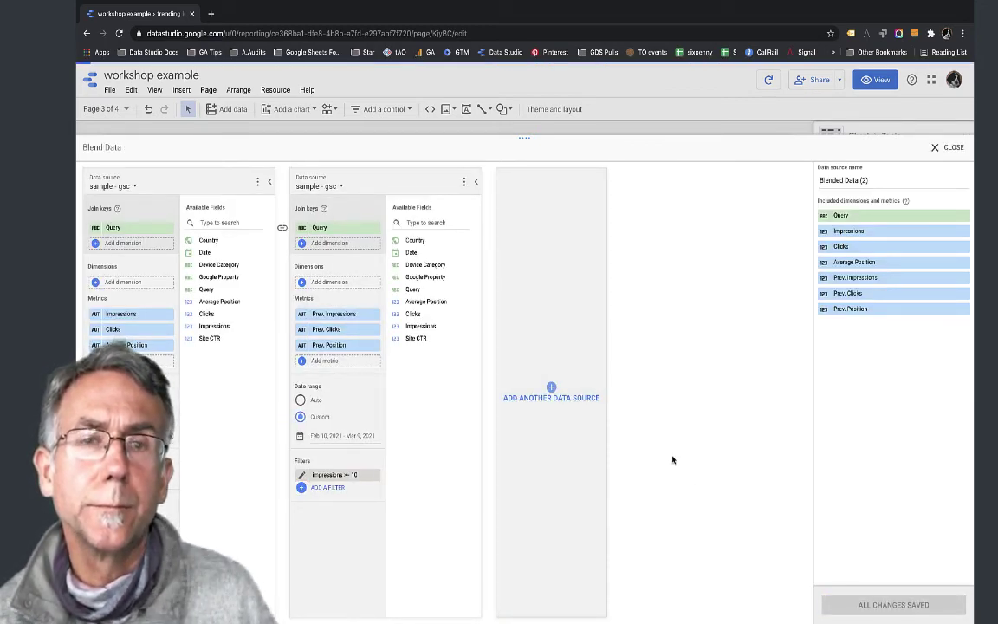
- Close the Blend Data panel and switch the Trending Keywords report to view mode
{"action": "left_click", "coordinate": [953, 148]}
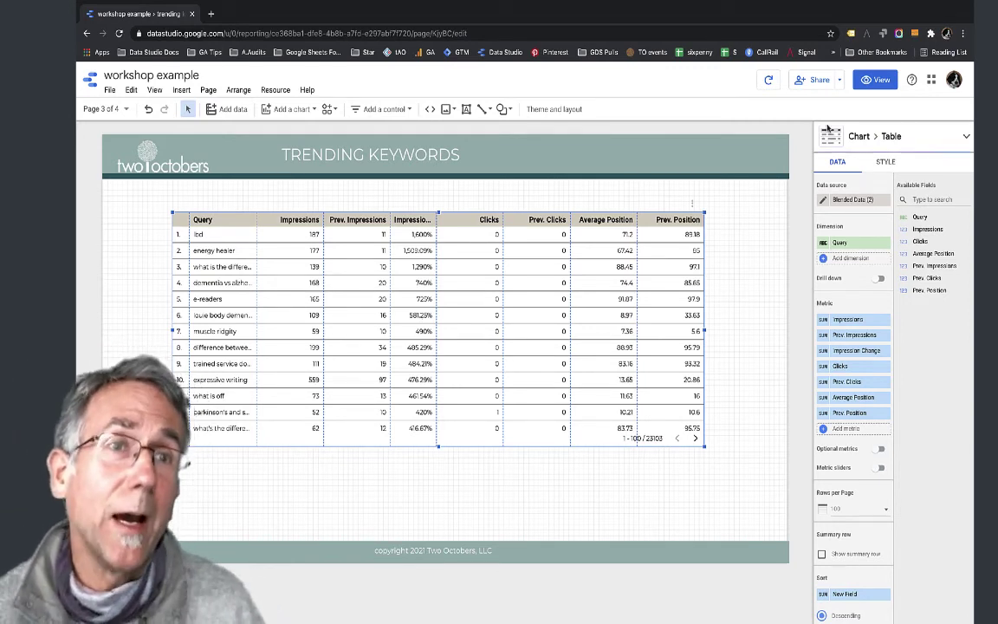
{"action": "left_click", "coordinate": [877, 79]}
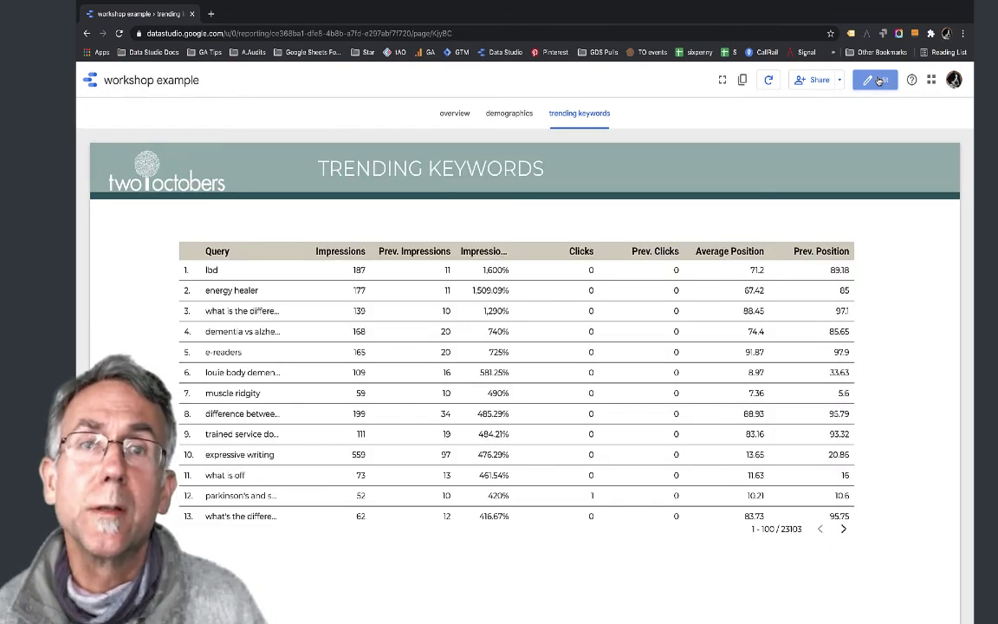